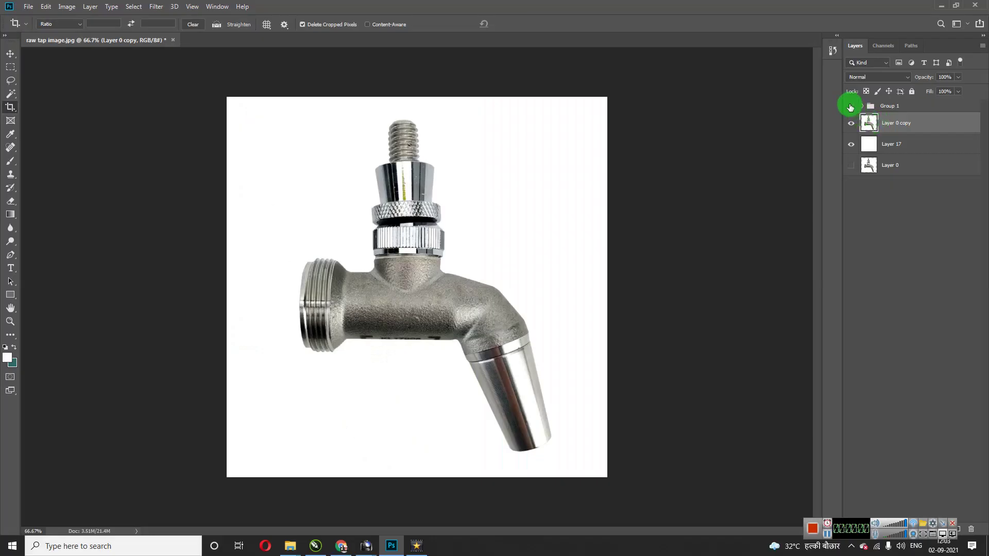
# - Move from the before/after comparison of the retouched and raw chrome tap to the raw tap image in Photoshop
pyautogui.click(850, 107)
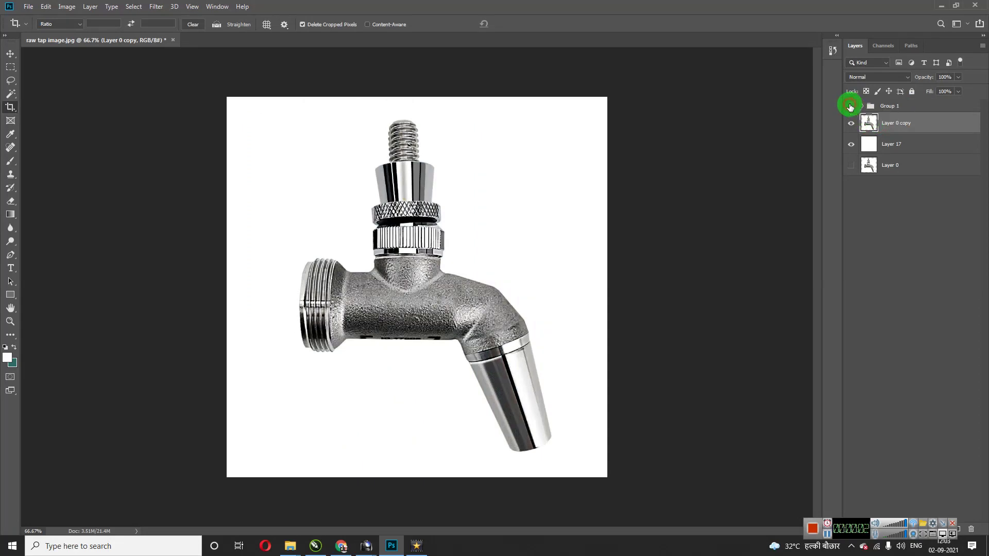
# - Hide Group 1 and Magic Wand-select the white background around the raw faucet
pyautogui.click(850, 107)
pyautogui.click(446, 249)
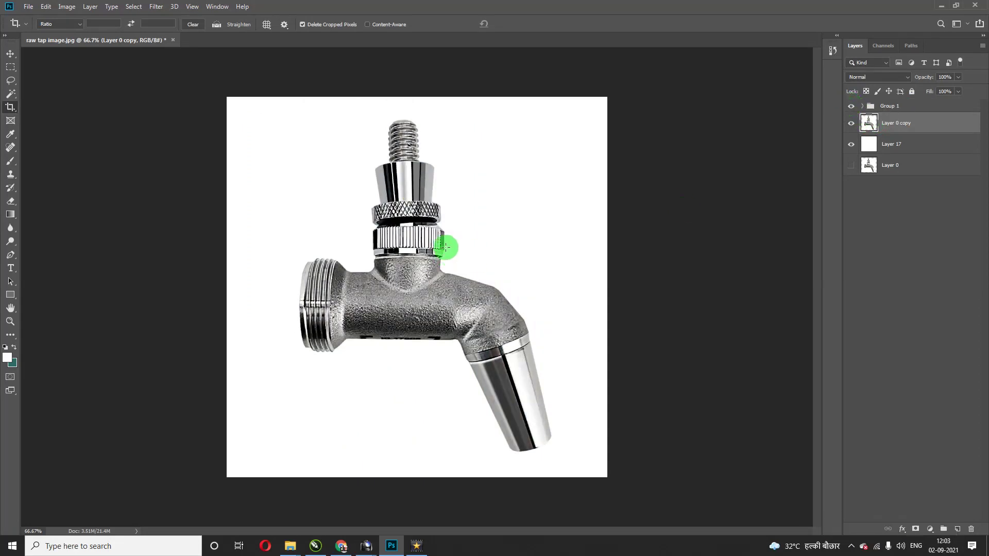
pyautogui.press('w')
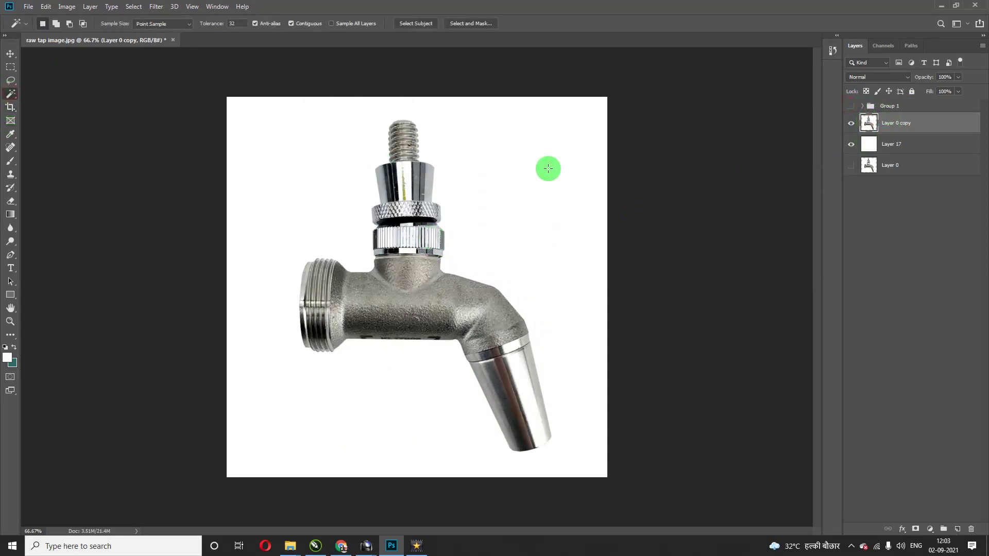
pyautogui.click(536, 161)
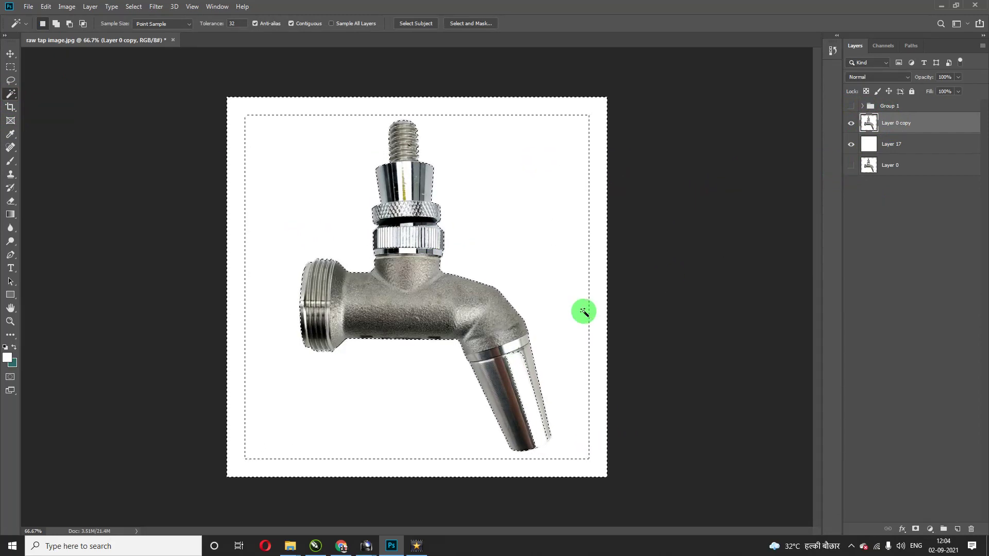
# - Invert the selection, copy the faucet to a new layer, and hide Layer 0 copy and Layer 17
pyautogui.hotkey('ctrl', 'shift', 'i')
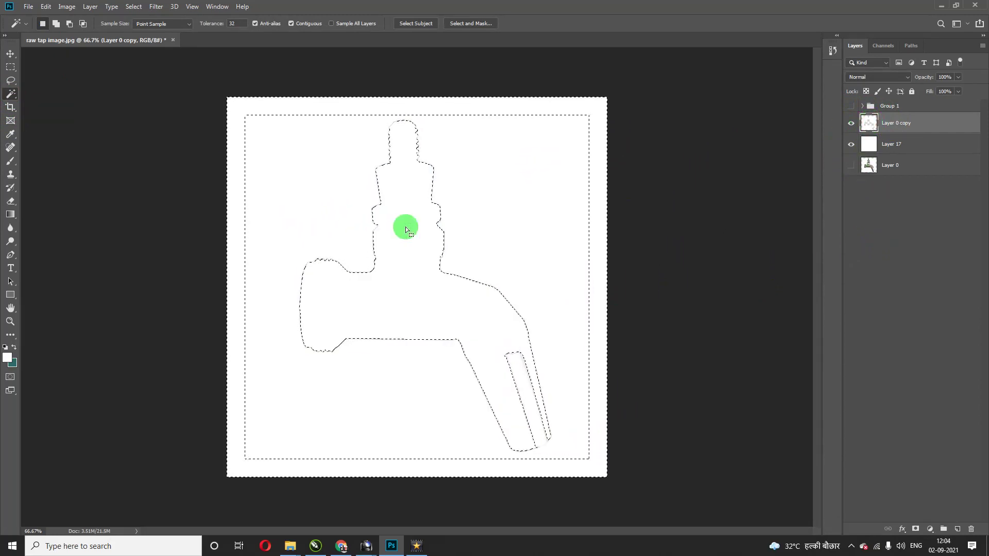
pyautogui.hotkey('ctrl', 'j')
pyautogui.click(851, 144)
pyautogui.click(851, 165)
pyautogui.press('p')
pyautogui.hotkey('ctrl', '+')
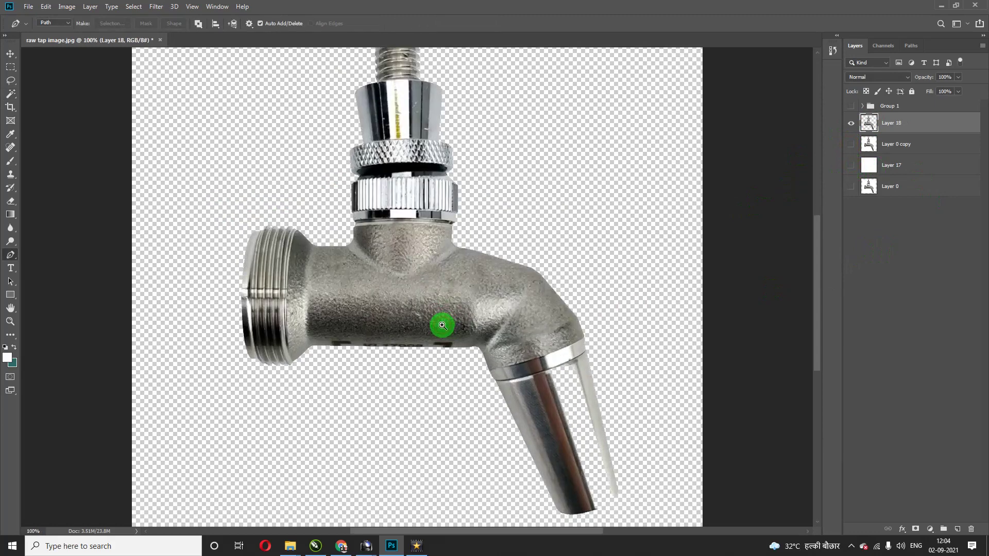
pyautogui.click(133, 6)
# - Sharpen the cut-out faucet with Unsharp Mask and drop its saturation to -100
pyautogui.click(311, 231)
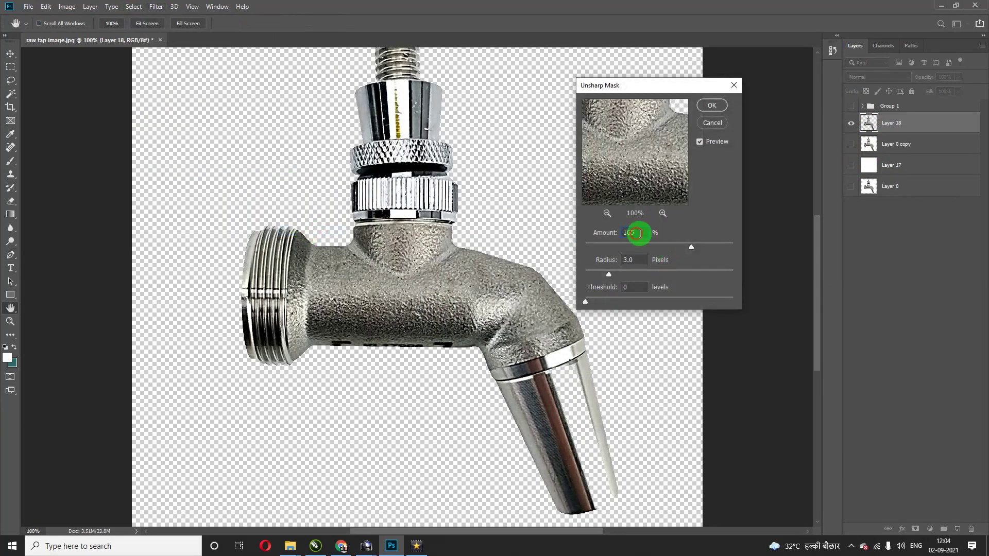
pyautogui.click(712, 105)
pyautogui.hotkey('ctrl', 'u')
pyautogui.moveTo(659, 205); pyautogui.dragTo(518, 213)
pyautogui.click(775, 128)
# - Trace a Pen path around the spout and copy that piece onto a new layer
pyautogui.scroll(-2, 728, 274)
pyautogui.click(851, 144)
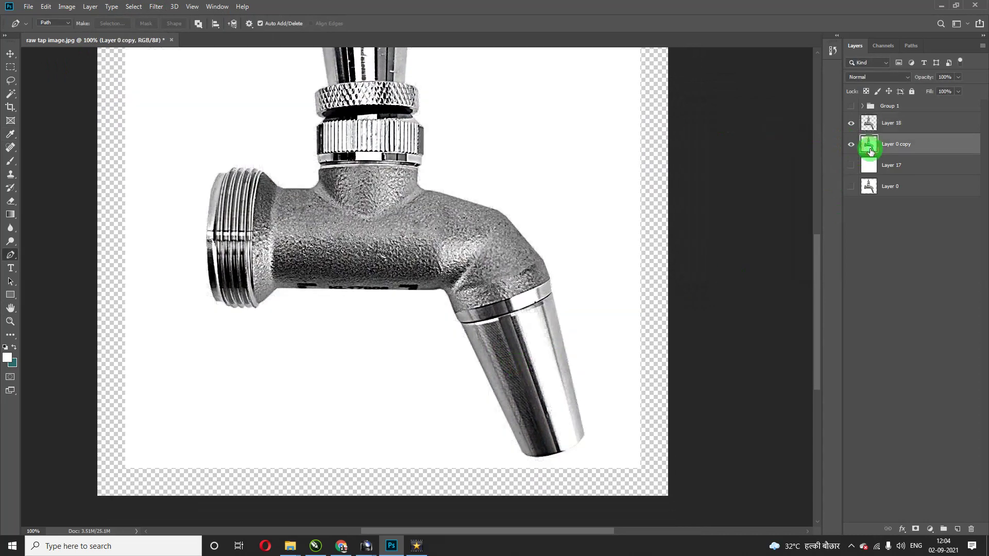
pyautogui.click(551, 452)
pyautogui.keyDown('alt'); pyautogui.scroll(3, 559, 455); pyautogui.keyUp('alt')
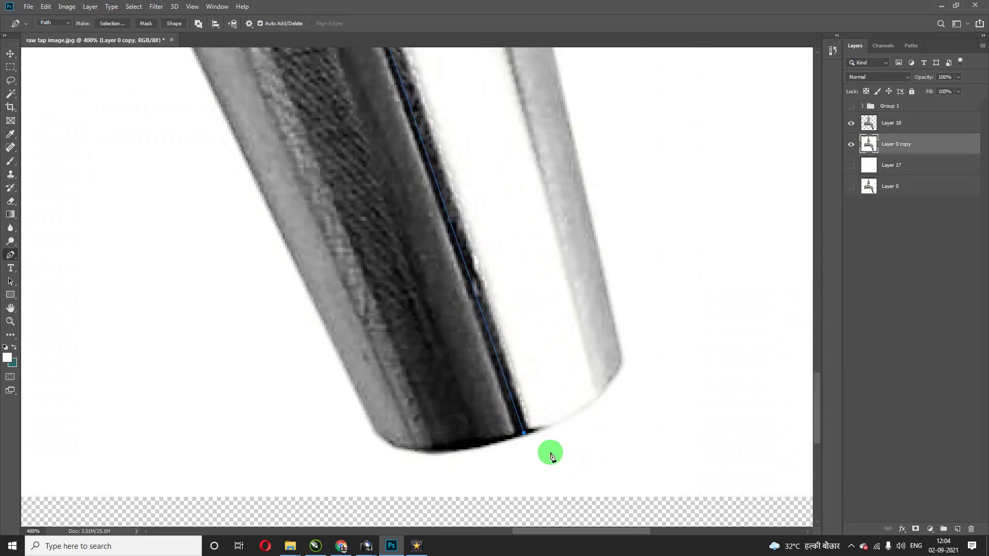
pyautogui.click(616, 374)
pyautogui.scroll(5, 593, 330)
pyautogui.click(526, 211)
pyautogui.hotkey('ctrl', 'Return')
pyautogui.hotkey('ctrl', 'j')
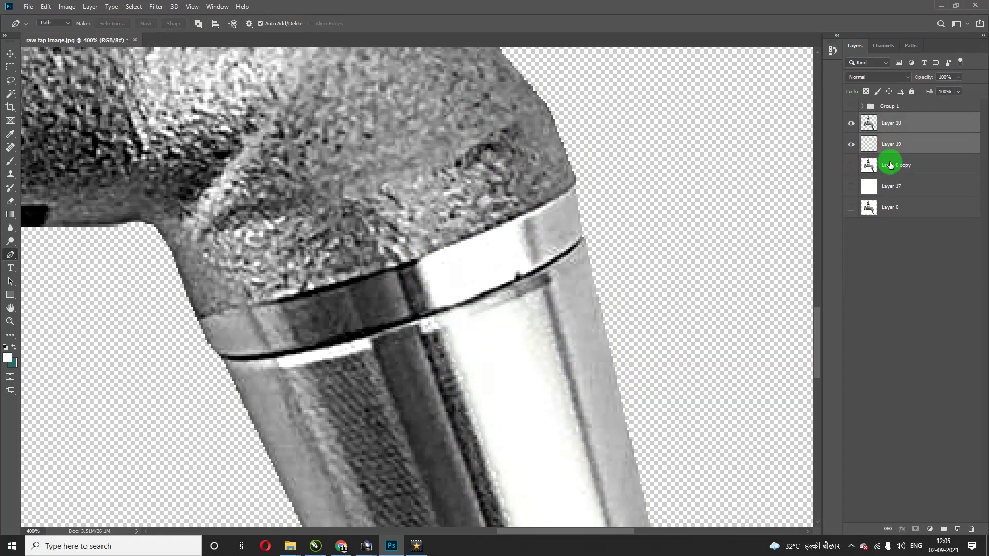
# - Merge the spout copy down into the faucet layer and fit the image in view
pyautogui.hotkey('ctrl', 'f')
pyautogui.press('Escape')
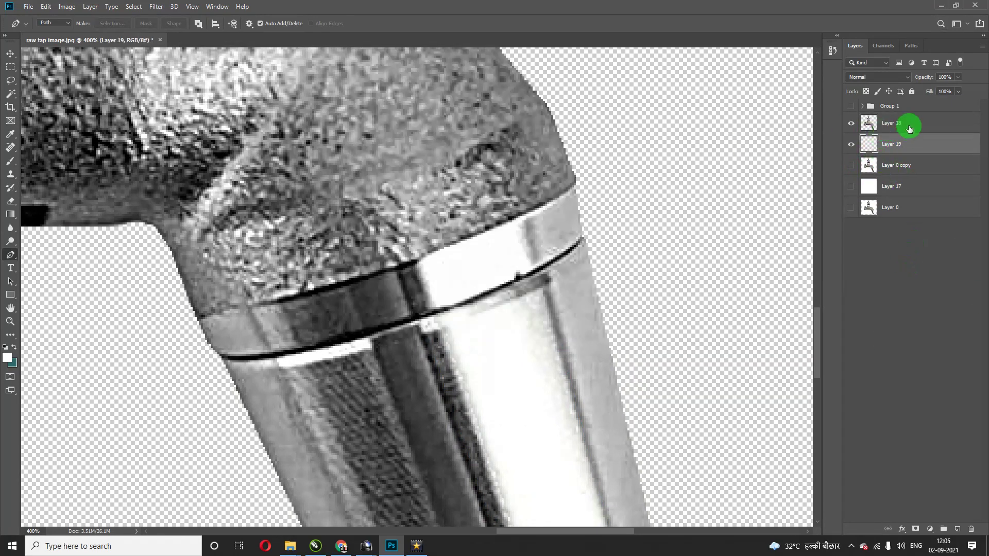
pyautogui.hotkey('ctrl', 'e')
pyautogui.hotkey('ctrl', '0')
pyautogui.scroll(3, 490, 331)
pyautogui.scroll(3, 411, 309)
pyautogui.scroll(2, 395, 257)
pyautogui.scroll(1, 441, 313)
# - Trace a first stripe path on the collar's right side and add a new empty layer
pyautogui.press('p')
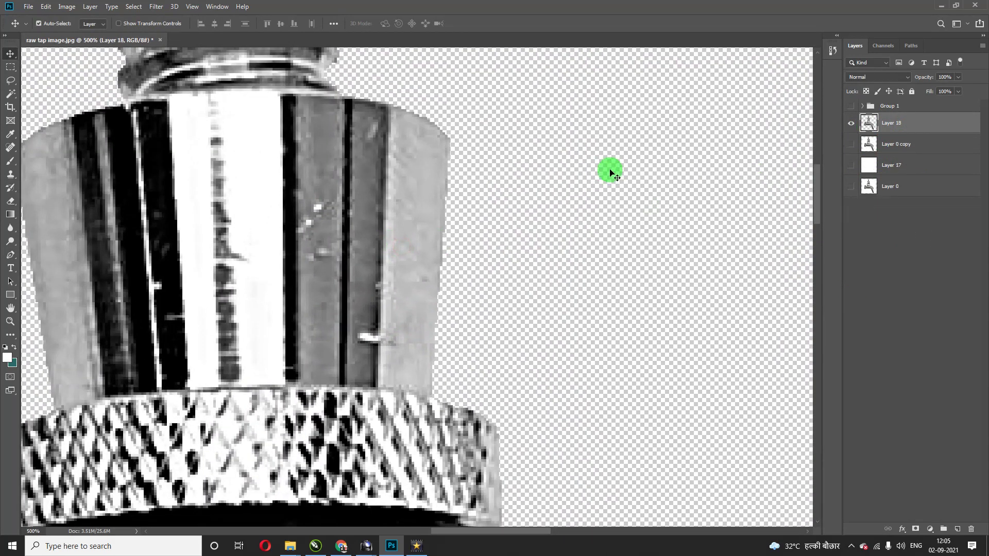
pyautogui.click(450, 139)
pyautogui.click(430, 396)
pyautogui.click(378, 387)
pyautogui.click(388, 104)
pyautogui.moveTo(450, 139); pyautogui.dragTo(465, 163)
pyautogui.hotkey('ctrl', 'Return')
pyautogui.hotkey('ctrl', 'shift', 'alt', 'n')
# - Redraw the right-side collar stripe and fill it with flat grey
pyautogui.press('i')
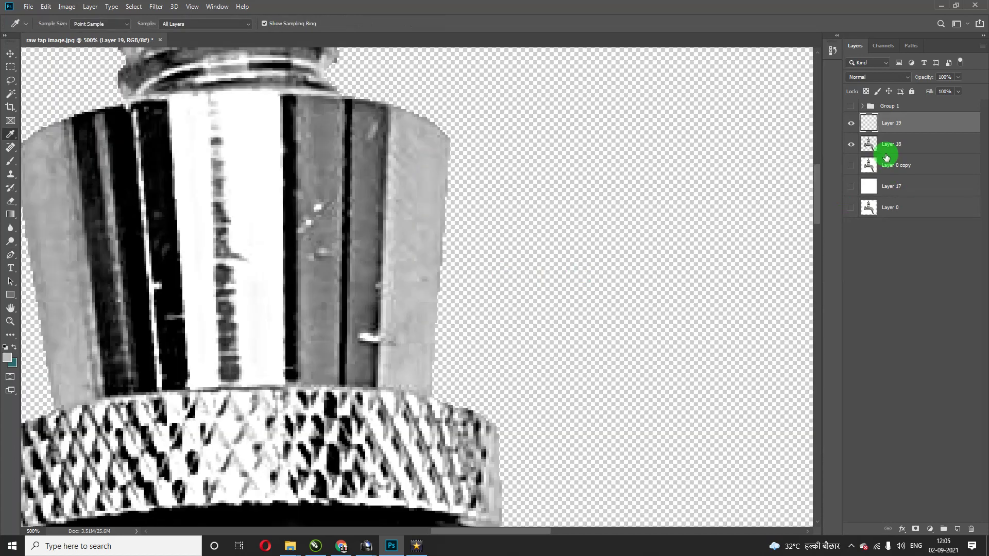
pyautogui.press('p')
pyautogui.click(450, 140)
pyautogui.click(432, 395)
pyautogui.moveTo(450, 139); pyautogui.dragTo(471, 166)
pyautogui.hotkey('ctrl', 'Return')
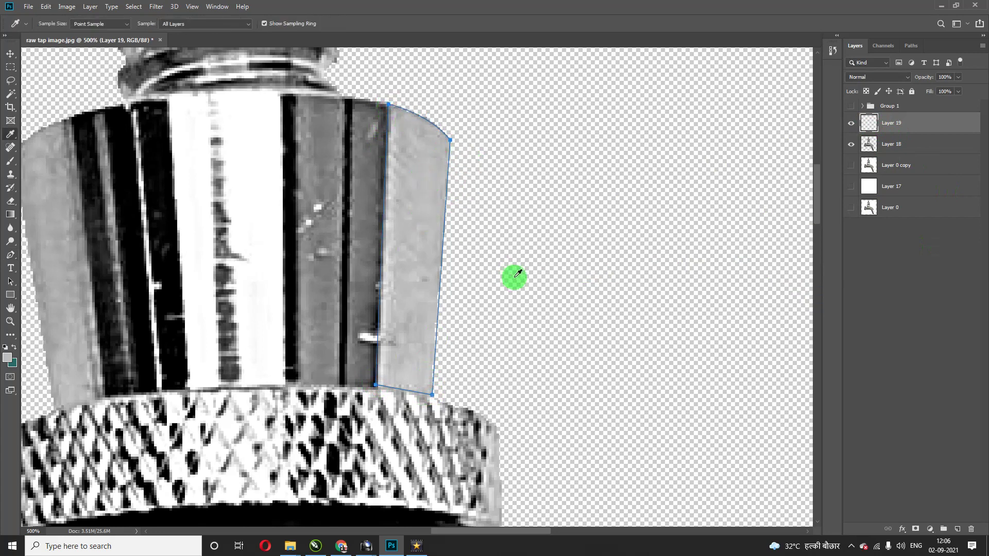
pyautogui.hotkey('alt', 'BackSpace')
pyautogui.hscroll(-3, 514, 280)
# - Fill a second collar stripe with dark grey and adjust the stripes layer with Free Transform
pyautogui.click(512, 102)
pyautogui.click(499, 385)
pyautogui.click(477, 95)
pyautogui.hotkey('ctrl', 'Return')
pyautogui.hotkey('alt', 'BackSpace')
pyautogui.hotkey('ctrl', 'd')
pyautogui.hotkey('ctrl', 't')
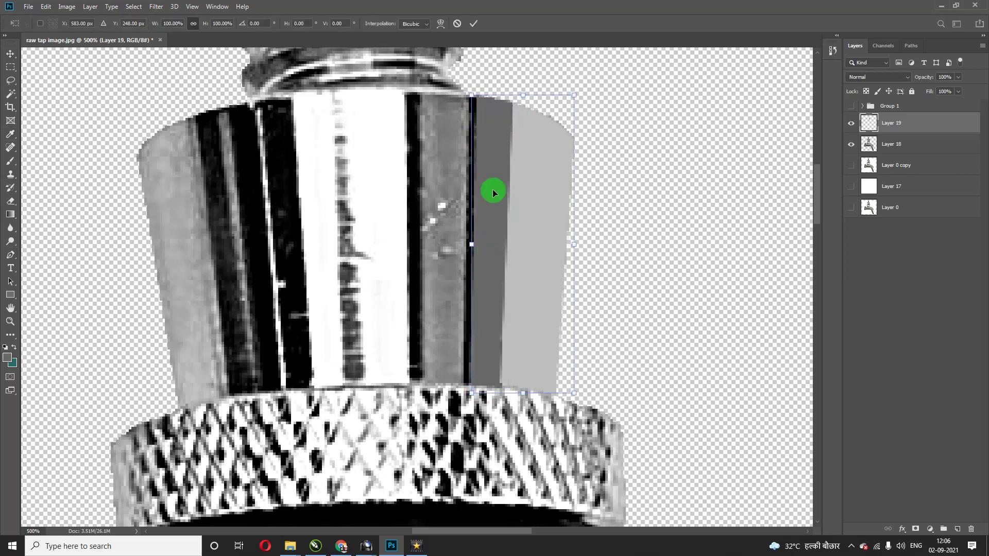
pyautogui.press('Return')
# - Begin tracing a thin strip path down from the collar top
pyautogui.press('p')
pyautogui.click(478, 97)
pyautogui.click(474, 385)
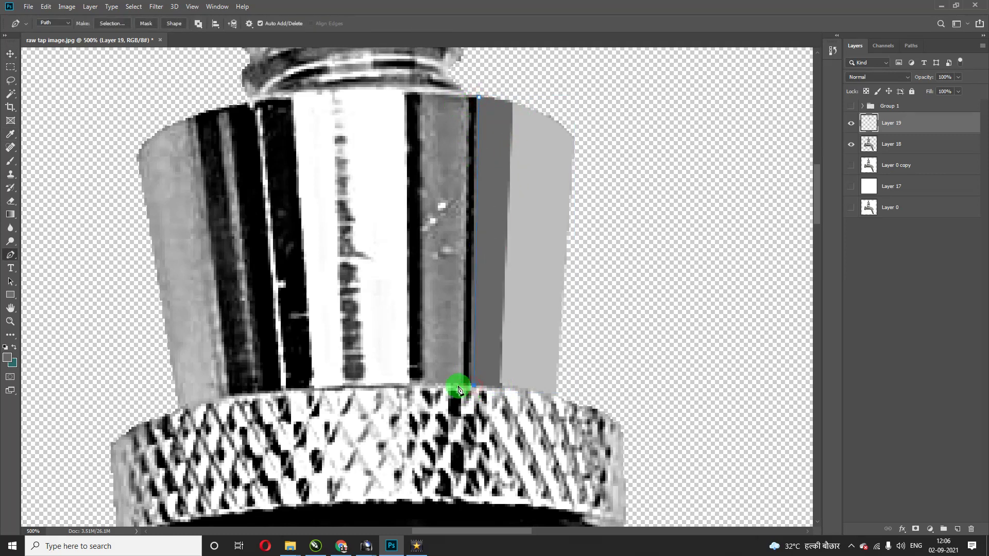
pyautogui.hotkey('ctrl', 'd')
# - Fill the next collar strip with grey sampled from the collar
pyautogui.click(469, 94)
pyautogui.click(463, 385)
pyautogui.click(420, 93)
pyautogui.click(468, 94)
pyautogui.hotkey('ctrl', 'Return')
pyautogui.press('i')
pyautogui.click(510, 239)
pyautogui.hotkey('alt', 'BackSpace')
pyautogui.hotkey('ctrl', 'd')
# - Trace a strip path curving along the collar's bottom edge
pyautogui.press('p')
pyautogui.click(420, 92)
pyautogui.click(423, 386)
pyautogui.click(405, 91)
pyautogui.press('d')
pyautogui.hotkey('ctrl', 'Return')
pyautogui.click(412, 385)
pyautogui.moveTo(311, 387); pyautogui.dragTo(287, 393)
# - Fill that curved strip with white sampled from the bright highlight
pyautogui.scroll(2, 335, 318)
pyautogui.click(308, 150)
pyautogui.hotkey('ctrl', 'Return')
pyautogui.press('i')
pyautogui.click(327, 210)
pyautogui.hotkey('alt', 'BackSpace')
pyautogui.hotkey('ctrl', 'd')
# - Draw the next collar strip and fill it with black
pyautogui.press('p')
pyautogui.click(306, 148)
pyautogui.click(327, 443)
pyautogui.click(275, 156)
pyautogui.click(306, 149)
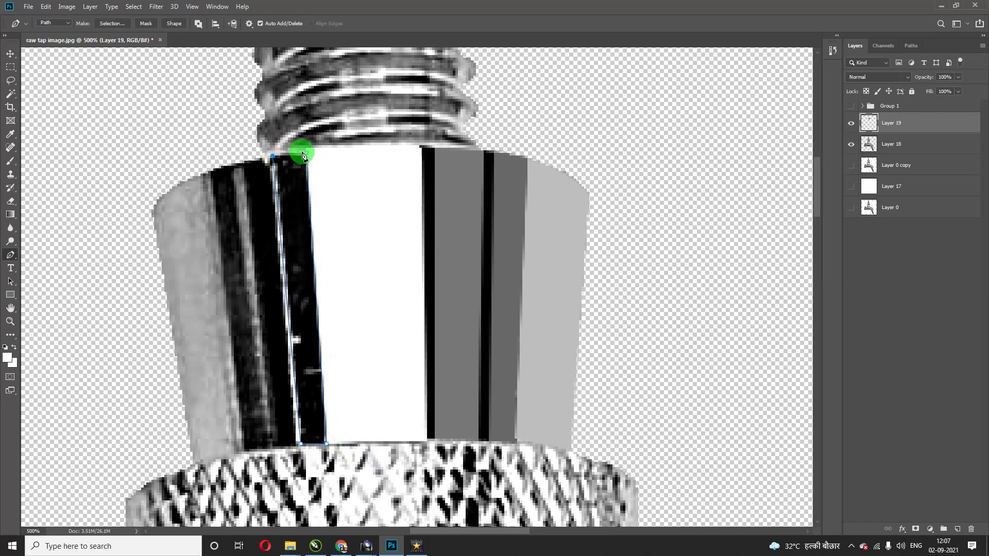
pyautogui.hotkey('ctrl', 'Return')
pyautogui.press('d')
pyautogui.hotkey('alt', 'BackSpace')
pyautogui.hotkey('ctrl', 'd')
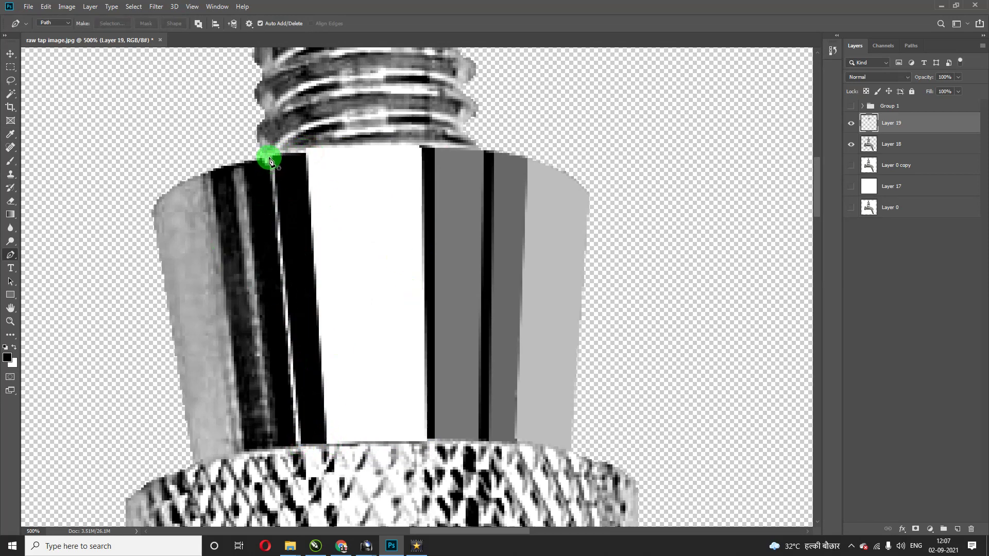
# - Fill a thin collar strip with white
pyautogui.click(273, 158)
pyautogui.hotkey('ctrl', 'Return')
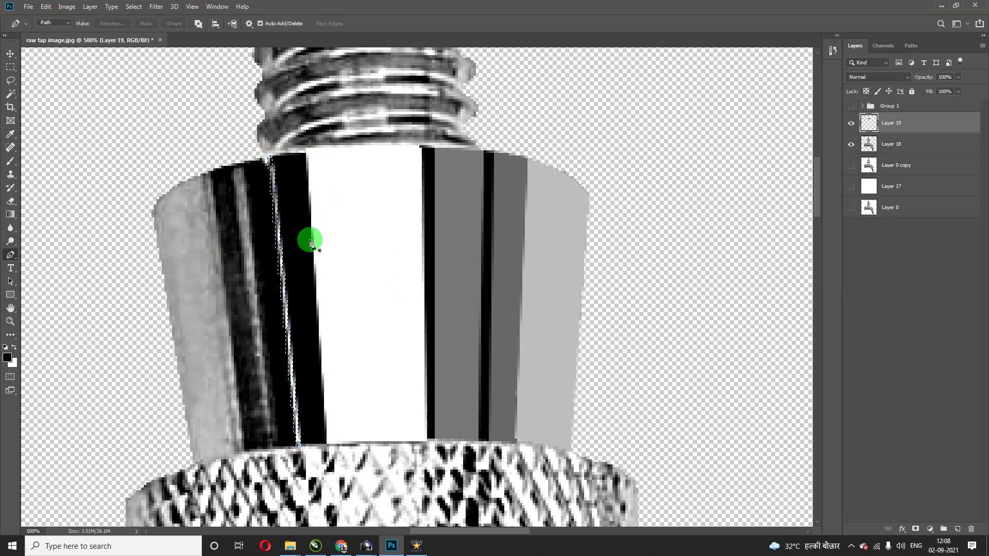
pyautogui.press('x')
pyautogui.hotkey('alt', 'BackSpace')
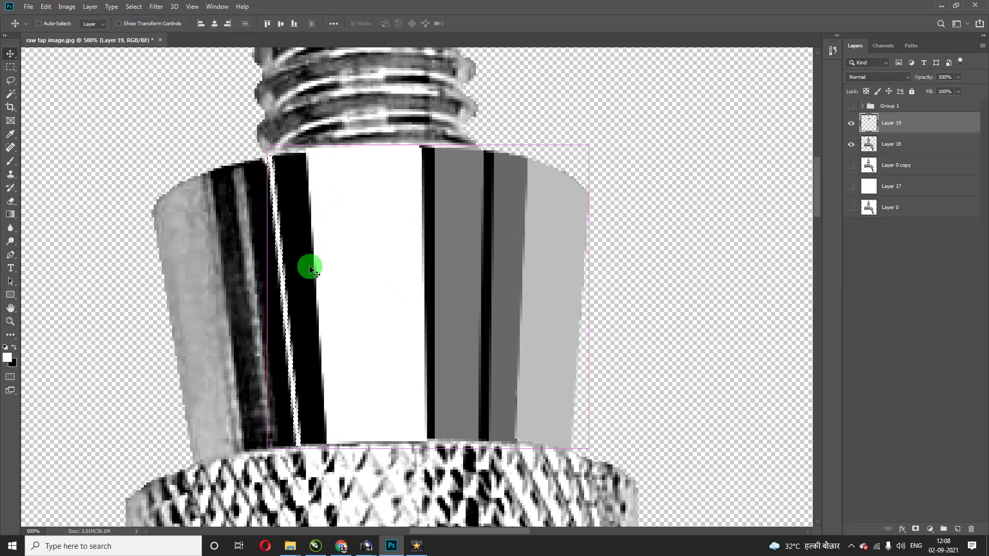
pyautogui.hotkey('ctrl', 'd')
# - Add another thin strip filled with black beside it
pyautogui.click(267, 159)
pyautogui.click(297, 447)
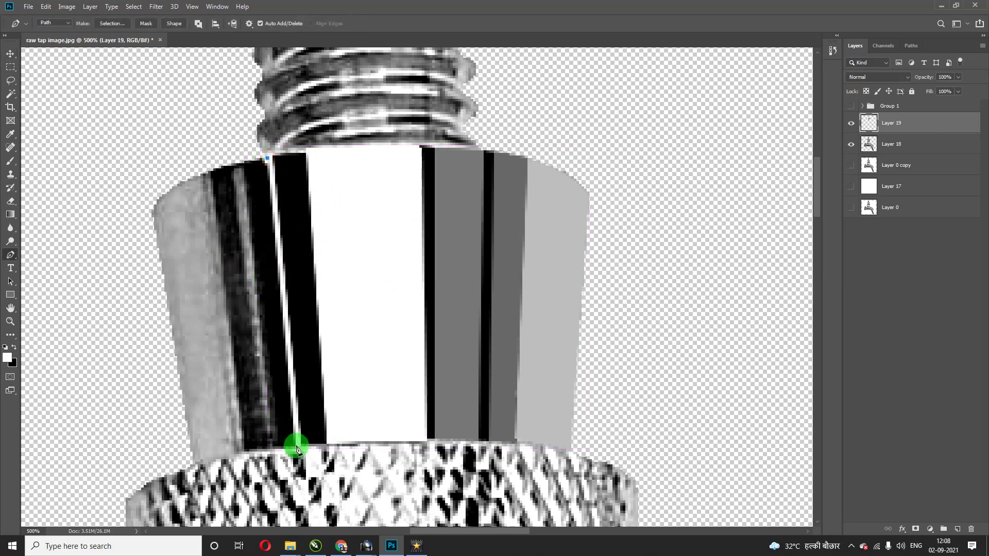
pyautogui.click(273, 159)
pyautogui.hotkey('ctrl', 'Return')
pyautogui.press('x')
pyautogui.hotkey('alt', 'BackSpace')
pyautogui.hotkey('ctrl', 'd')
# - Fill the collar's left strip with black
pyautogui.click(206, 173)
pyautogui.click(245, 456)
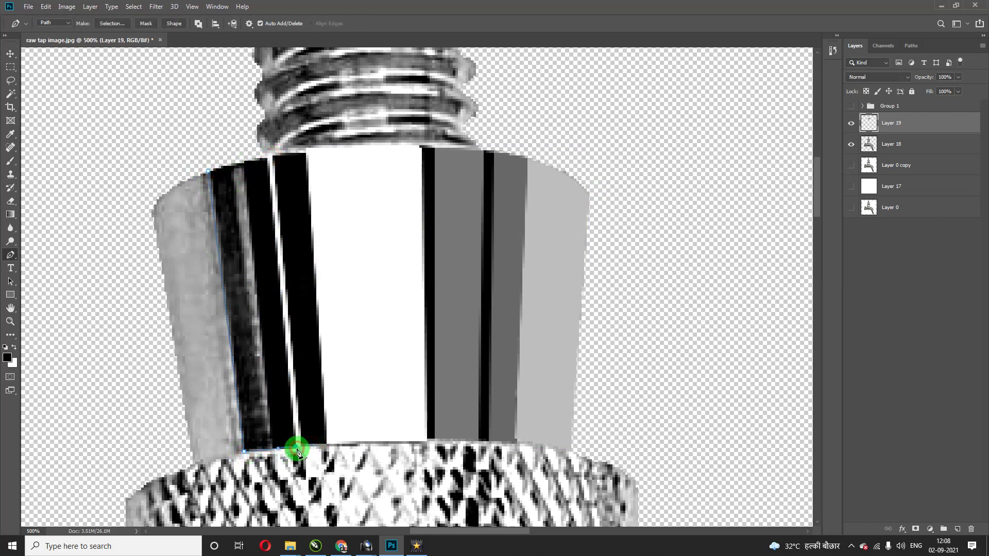
pyautogui.hotkey('ctrl', 'Return')
pyautogui.hotkey('alt', 'BackSpace')
pyautogui.hotkey('ctrl', 'd')
# - Fill a neighbouring strip with a very dark grey chosen in the colour picker
pyautogui.click(228, 170)
pyautogui.click(262, 452)
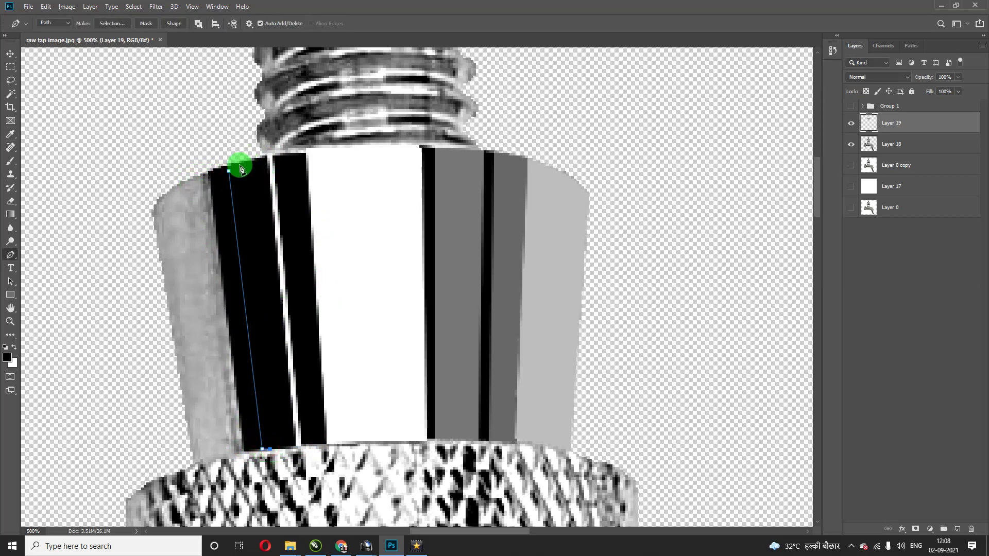
pyautogui.click(230, 173)
pyautogui.hotkey('ctrl', 'Return')
pyautogui.click(8, 357)
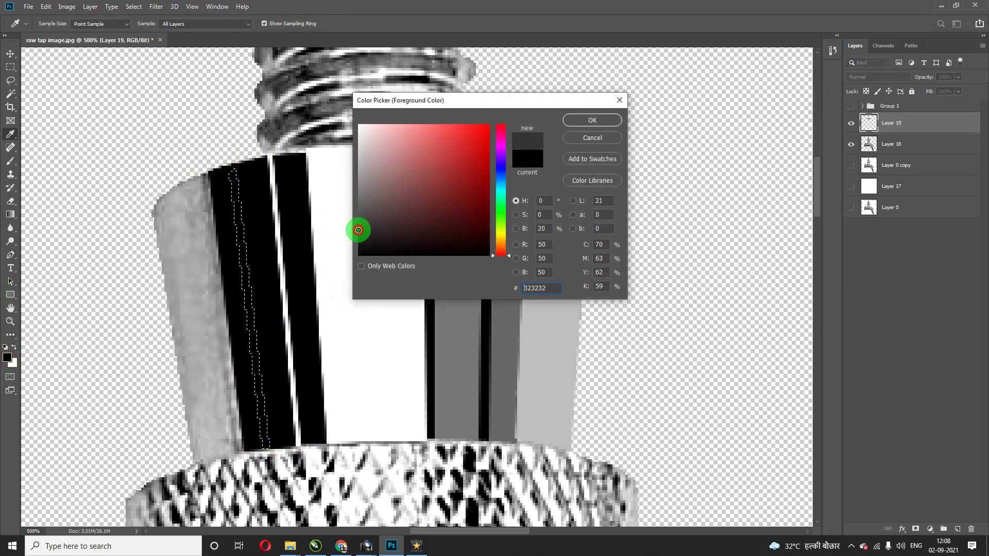
pyautogui.click(450, 248)
pyautogui.click(573, 138)
pyautogui.hotkey('alt', 'BackSpace')
pyautogui.hotkey('ctrl', 'd')
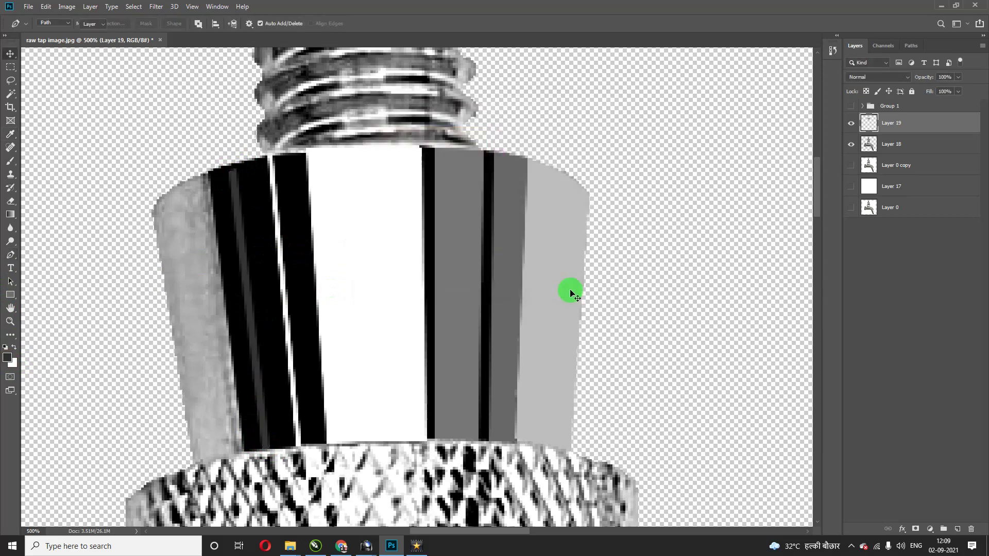
# - Fill the leftmost collar strip with grey sampled from the collar's left edge
pyautogui.click(207, 174)
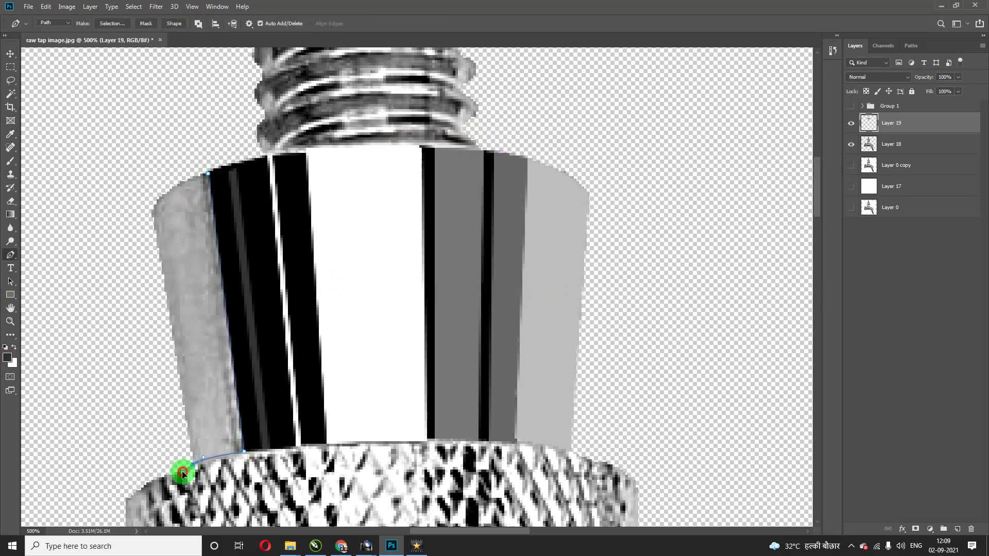
pyautogui.click(151, 216)
pyautogui.click(207, 174)
pyautogui.hotkey('ctrl', 'Return')
pyautogui.press('i')
pyautogui.click(172, 269)
pyautogui.hotkey('alt', 'BackSpace')
pyautogui.press('v')
pyautogui.hotkey('ctrl', '0')
pyautogui.scroll(1, 407, 206)
# - Set black as the paint colour and shrink the brush to a 1-pixel size
pyautogui.scroll(2, 399, 216)
pyautogui.scroll(-1, 396, 222)
pyautogui.scroll(1, 327, 289)
pyautogui.press('d')
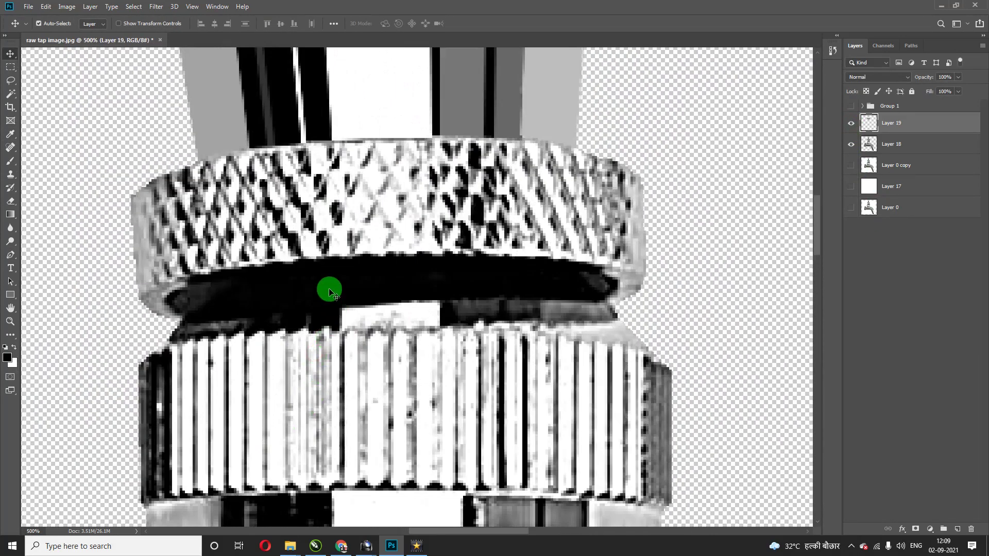
pyautogui.press('b')
pyautogui.press('[')
pyautogui.press('[')
pyautogui.press('[')
pyautogui.press('p')
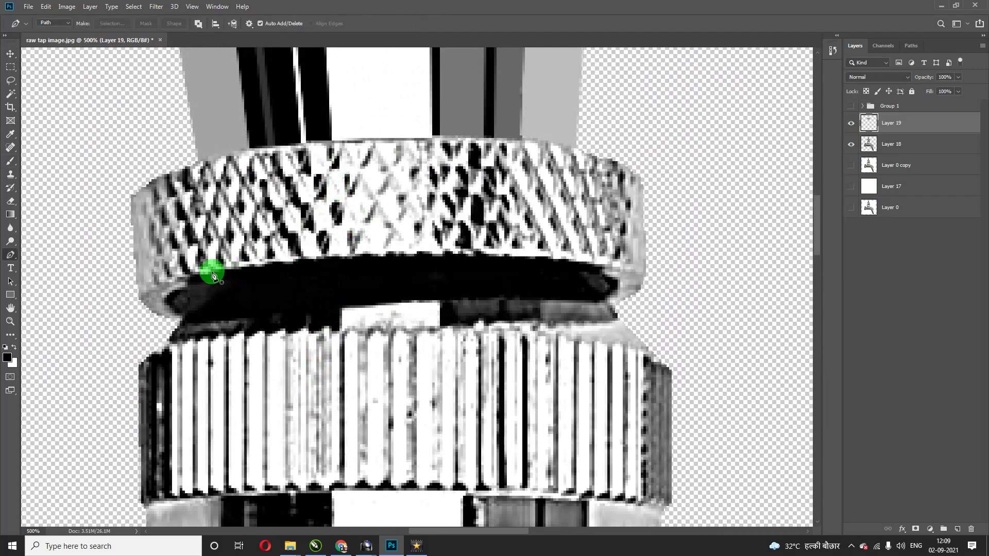
# - Draw the first zigzag Pen path across the upper knurl and stroke it with the brush
pyautogui.click(412, 253)
pyautogui.click(467, 139)
pyautogui.click(572, 148)
pyautogui.click(608, 261)
pyautogui.rightClick(390, 196)
pyautogui.click(407, 266)
pyautogui.press('Return')
pyautogui.hotkey('ctrl', 'Return')
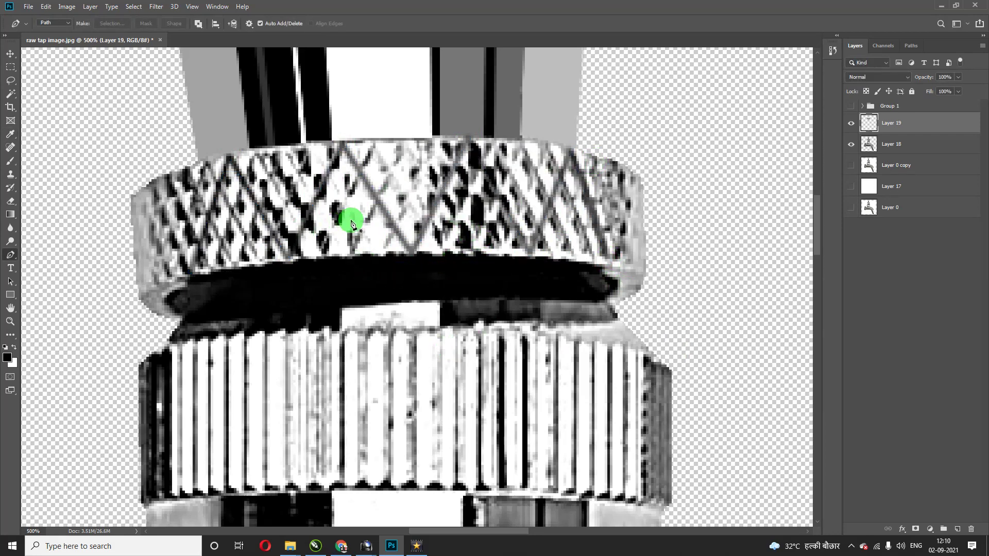
# - Stroke further zigzag paths along the left part of the knurled ring
pyautogui.rightClick(292, 185)
pyautogui.click(309, 255)
pyautogui.press('Return')
pyautogui.click(238, 261)
pyautogui.click(280, 149)
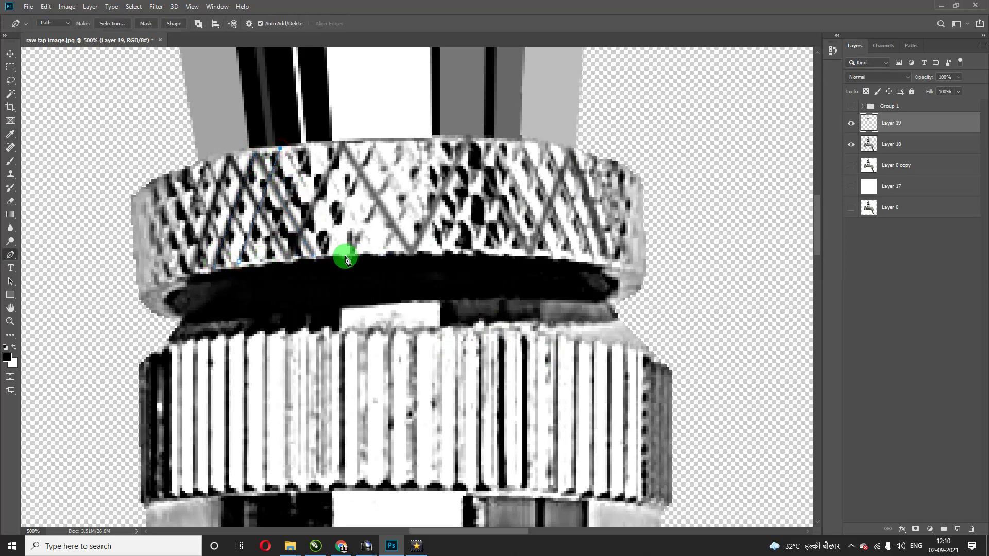
pyautogui.rightClick(334, 211)
pyautogui.click(351, 282)
pyautogui.click(558, 165)
pyautogui.click(319, 254)
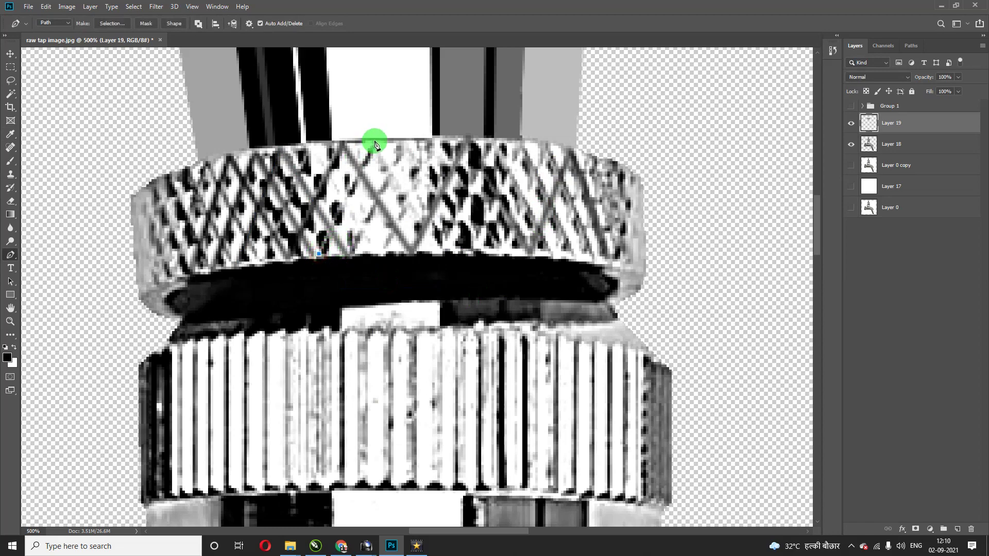
# - Raise the brush opacity to full and stroke a zigzag across the ring's right side
pyautogui.press('b')
pyautogui.moveTo(216, 34); pyautogui.dragTo(304, 252)
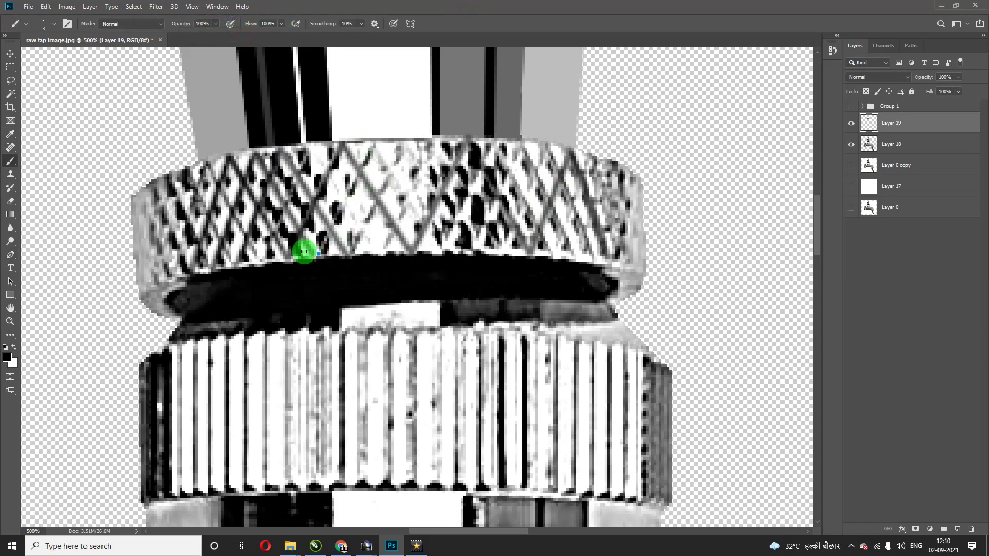
pyautogui.press('p')
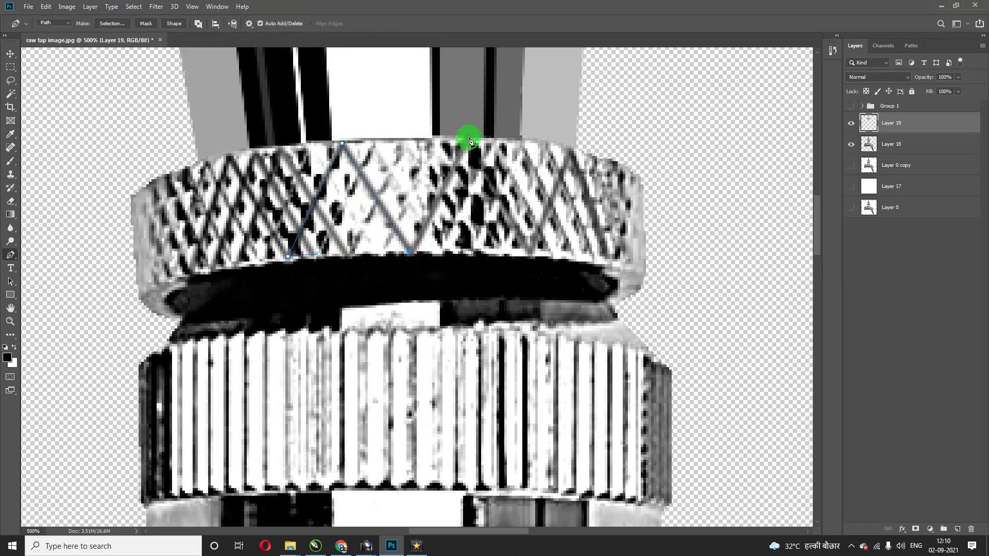
pyautogui.rightClick(607, 263)
pyautogui.click(633, 298)
pyautogui.click(563, 168)
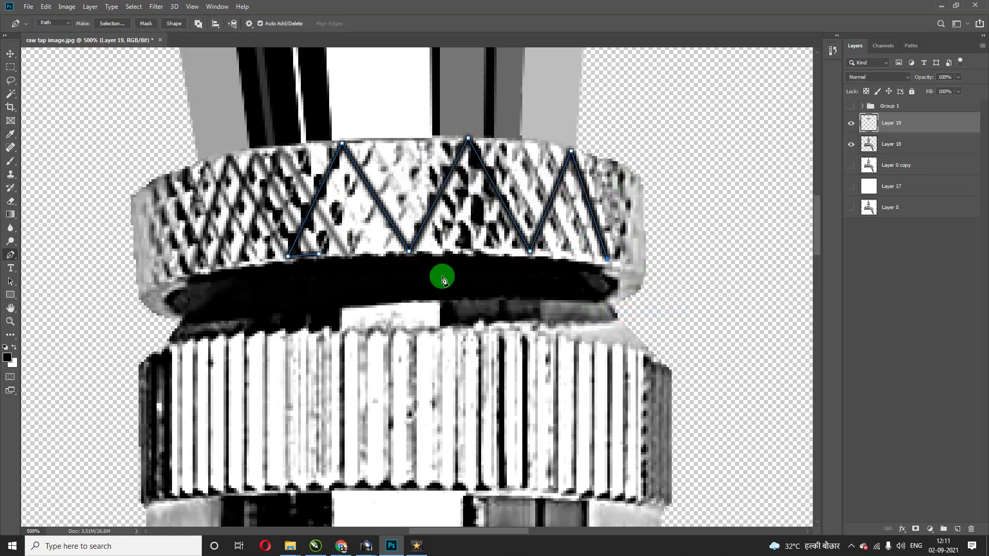
# - Undo the too-heavy stroke and reduce the brush size
pyautogui.hotkey('ctrl', 'z')
pyautogui.press('b')
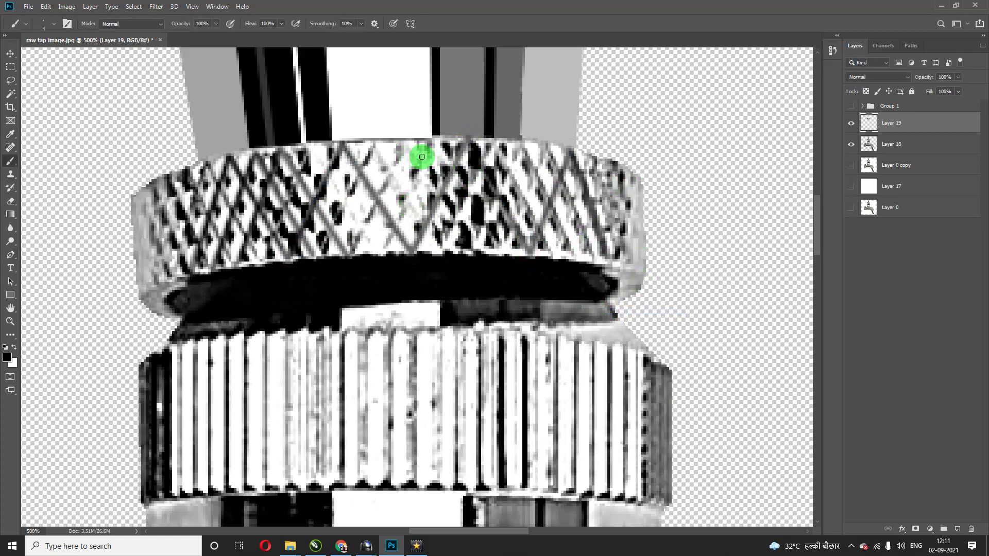
pyautogui.rightClick(419, 162)
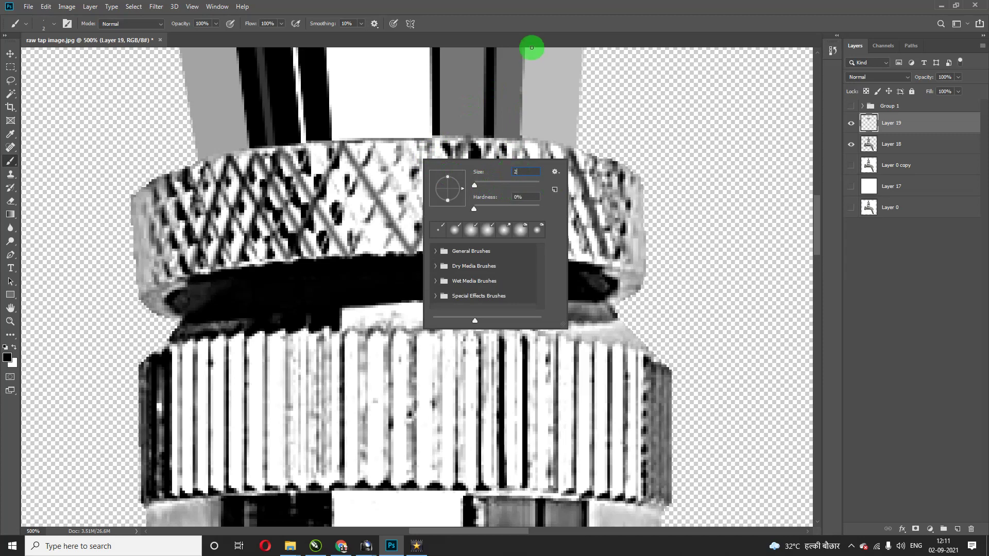
pyautogui.press('Escape')
pyautogui.press('p')
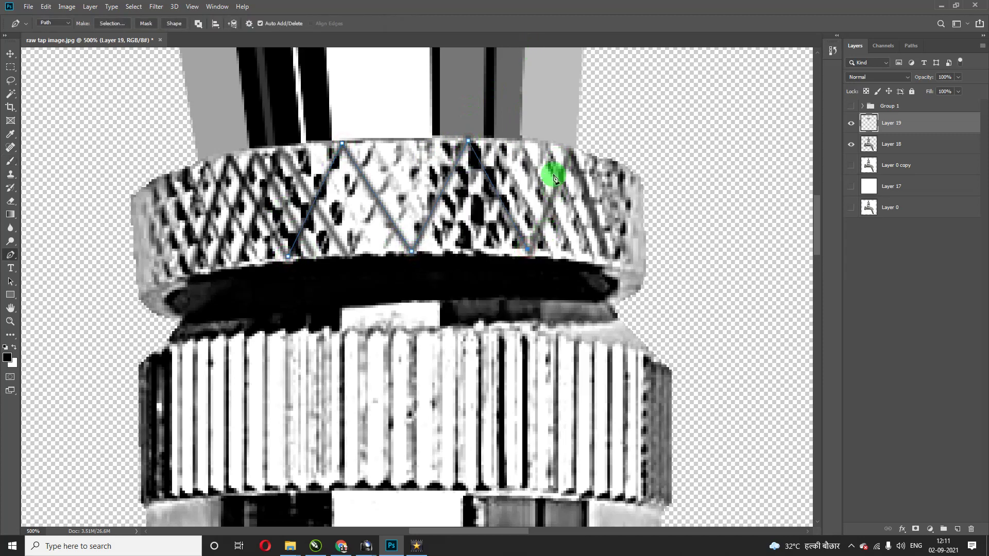
# - Restroke the right-side zigzag and another path with the smaller brush
pyautogui.rightClick(604, 260)
pyautogui.click(634, 293)
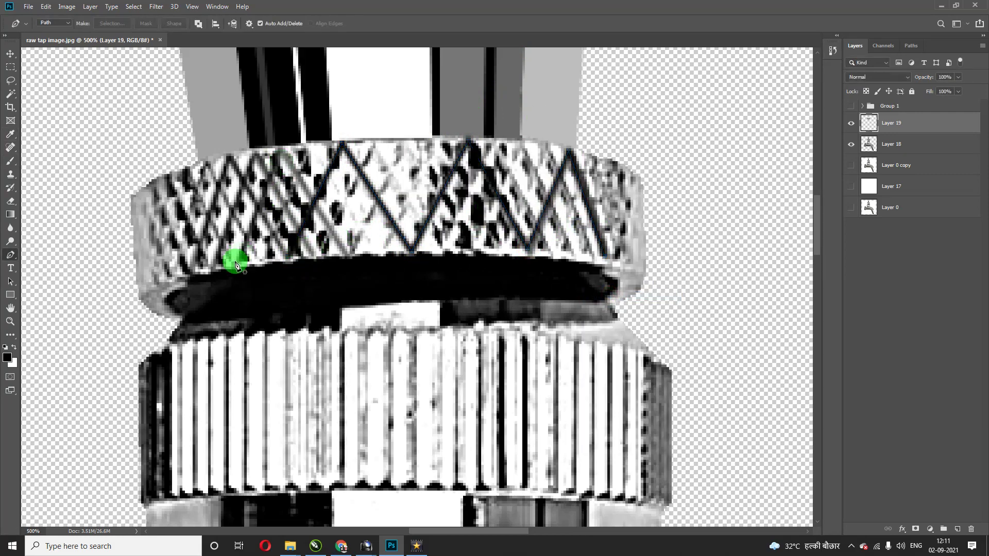
pyautogui.rightClick(347, 256)
pyautogui.click(360, 274)
pyautogui.click(559, 173)
pyautogui.click(325, 267)
# - Stroke more knurl diagonals and delete an unwanted work path
pyautogui.click(261, 159)
pyautogui.rightClick(304, 189)
pyautogui.click(348, 257)
pyautogui.click(558, 168)
pyautogui.click(319, 253)
pyautogui.click(371, 149)
pyautogui.rightClick(439, 254)
pyautogui.click(453, 189)
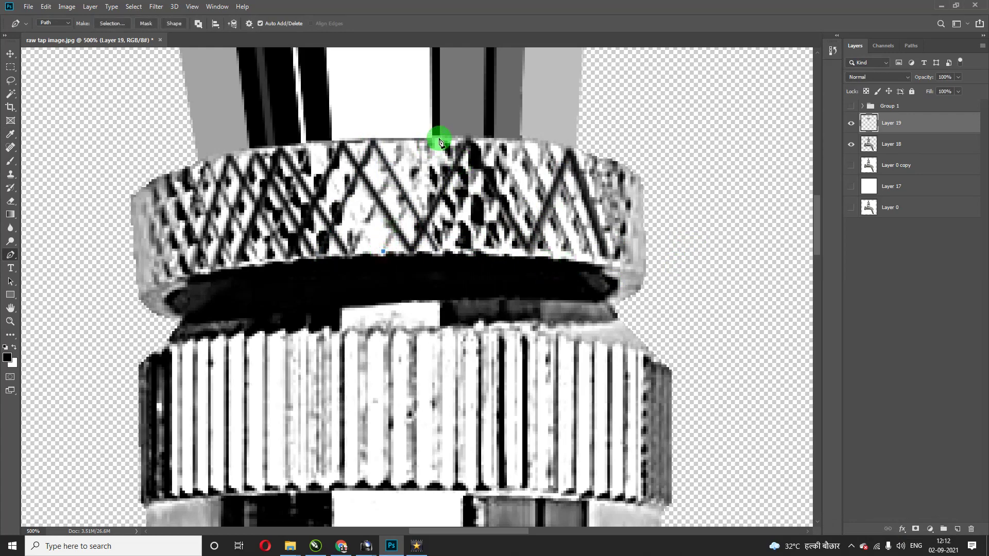
# - Draw and stroke a new diagonal line onto the knurl layer
pyautogui.click(469, 192)
pyautogui.press('Return')
pyautogui.click(361, 254)
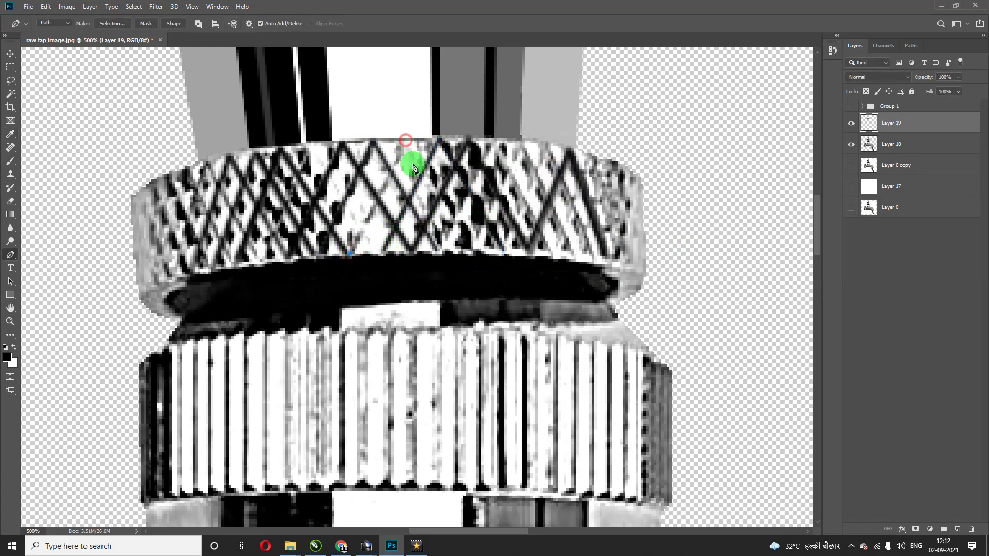
pyautogui.rightClick(454, 160)
pyautogui.click(469, 193)
pyautogui.click(565, 170)
# - Stroke an additional zigzag across the middle of the knurled ring
pyautogui.click(309, 146)
pyautogui.click(381, 254)
pyautogui.rightClick(376, 200)
pyautogui.click(392, 232)
pyautogui.click(558, 170)
pyautogui.press('Return')
pyautogui.scroll(-5, 435, 215)
pyautogui.scroll(4, 440, 194)
# - Draw and stroke another diagonal path across the ring
pyautogui.click(335, 215)
pyautogui.rightClick(451, 225)
pyautogui.click(466, 257)
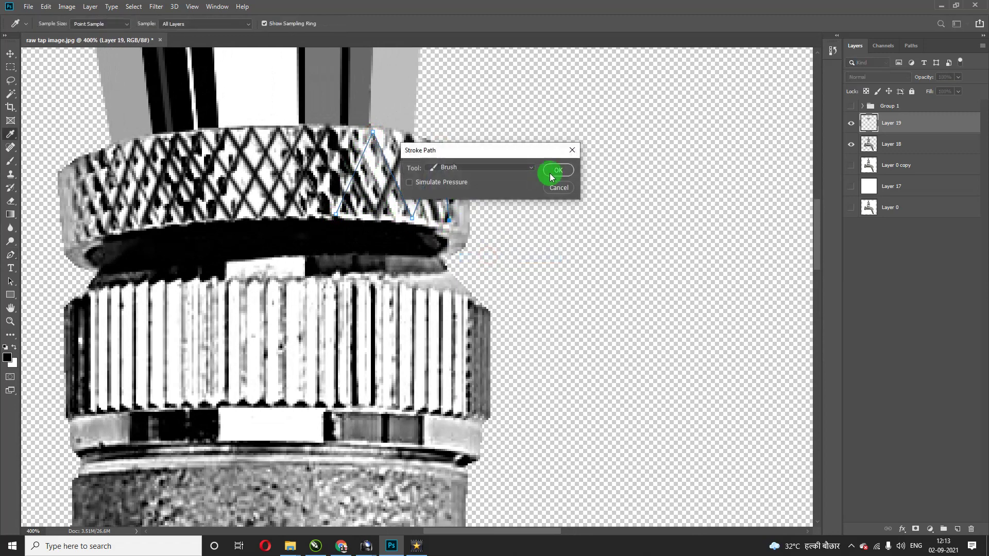
pyautogui.click(550, 172)
pyautogui.press('Return')
pyautogui.rightClick(412, 135)
pyautogui.click(463, 172)
# - Stroke a final diagonal line to the ring top and fit the whole tap in view
pyautogui.click(304, 215)
pyautogui.click(350, 130)
pyautogui.rightClick(363, 138)
pyautogui.click(402, 267)
pyautogui.hotkey('ctrl', '0')
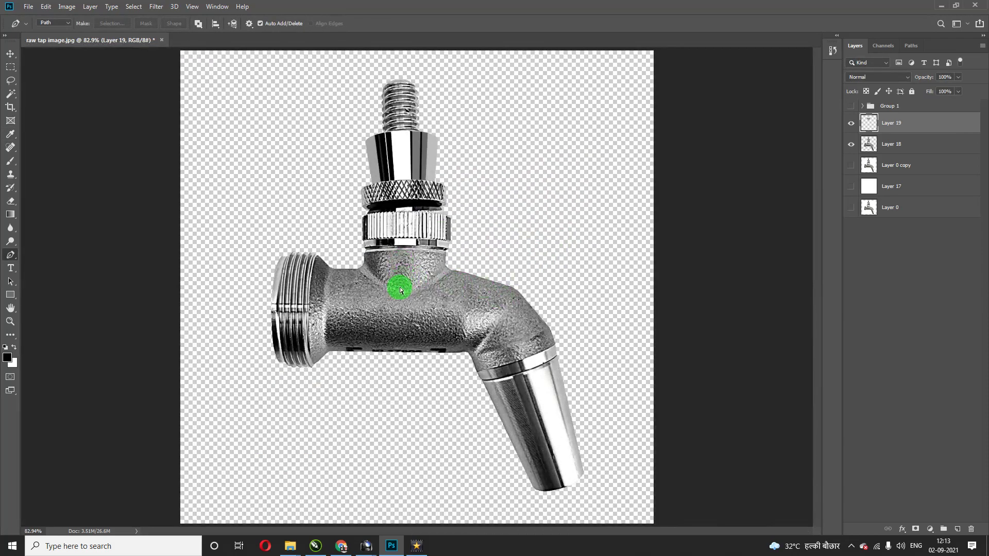
# - Dodge the right, bottom and left edges of the inlet threads on the tap image layer
pyautogui.scroll(3, 400, 287)
pyautogui.scroll(2, 342, 353)
pyautogui.press('o')
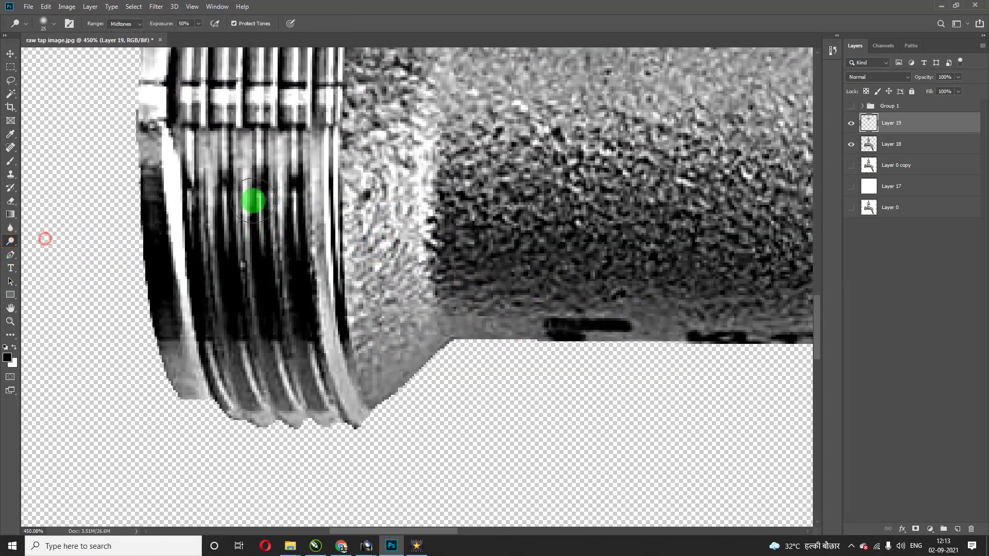
pyautogui.hotkey('alt', '[')
pyautogui.moveTo(327, 173)
pyautogui.mouseDown()
pyautogui.moveTo(355, 412)
pyautogui.moveTo(319, 159)
pyautogui.moveTo(299, 367)
pyautogui.mouseUp()
pyautogui.press('[')
pyautogui.press('[')
pyautogui.click(331, 412)
pyautogui.click(266, 408)
pyautogui.moveTo(209, 351)
pyautogui.mouseDown()
pyautogui.moveTo(169, 199)
pyautogui.moveTo(200, 375)
pyautogui.moveTo(201, 355)
pyautogui.mouseUp()
# - Brighten the thread edges and stripes, alternating larger and smaller dodge brushes
pyautogui.press(']')
pyautogui.press(']')
pyautogui.press(']')
pyautogui.scroll(3, 206, 355)
pyautogui.moveTo(260, 353); pyautogui.dragTo(320, 287)
pyautogui.scroll(2, 320, 287)
pyautogui.press('[')
pyautogui.press('[')
pyautogui.press('[')
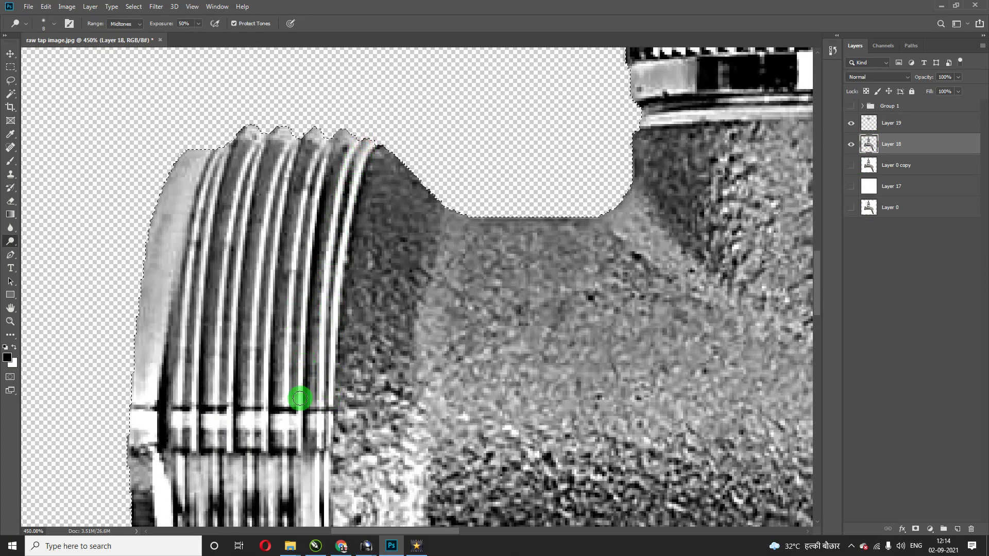
pyautogui.moveTo(300, 405)
pyautogui.mouseDown()
pyautogui.moveTo(304, 263)
pyautogui.moveTo(273, 360)
pyautogui.moveTo(317, 154)
pyautogui.moveTo(227, 283)
pyautogui.moveTo(177, 400)
pyautogui.moveTo(215, 269)
pyautogui.mouseUp()
# - Dodge the curve where the tap body meets the stem with a larger brush
pyautogui.scroll(-2, 264, 267)
pyautogui.moveTo(525, 280); pyautogui.dragTo(375, 325)
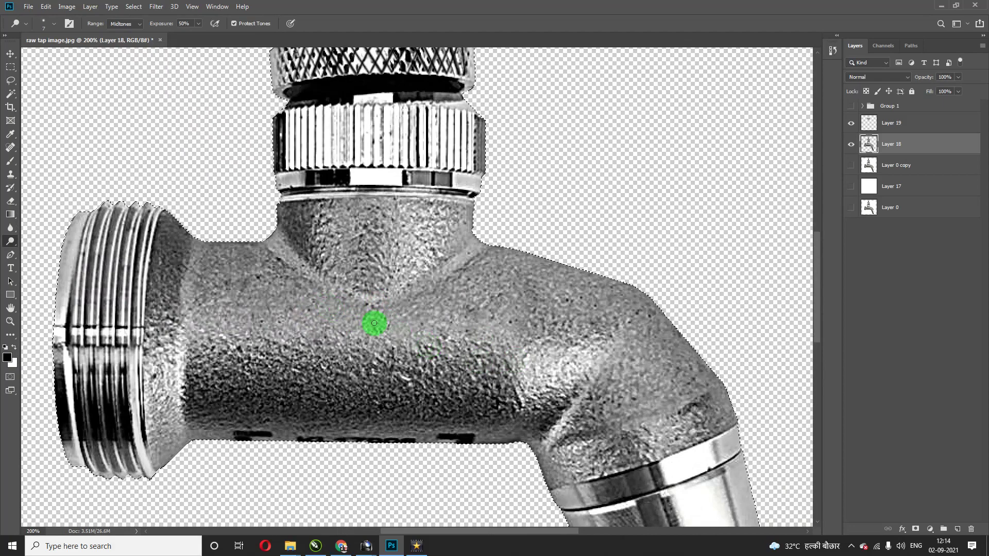
pyautogui.press(']')
pyautogui.press(']')
pyautogui.press(']')
pyautogui.moveTo(276, 251)
pyautogui.mouseDown()
pyautogui.moveTo(347, 287)
pyautogui.moveTo(475, 249)
pyautogui.mouseUp()
pyautogui.press(']')
# - Briefly switch to Burn, then return to Dodge and brighten a spot on the body
pyautogui.rightClick(10, 242)
pyautogui.click(46, 252)
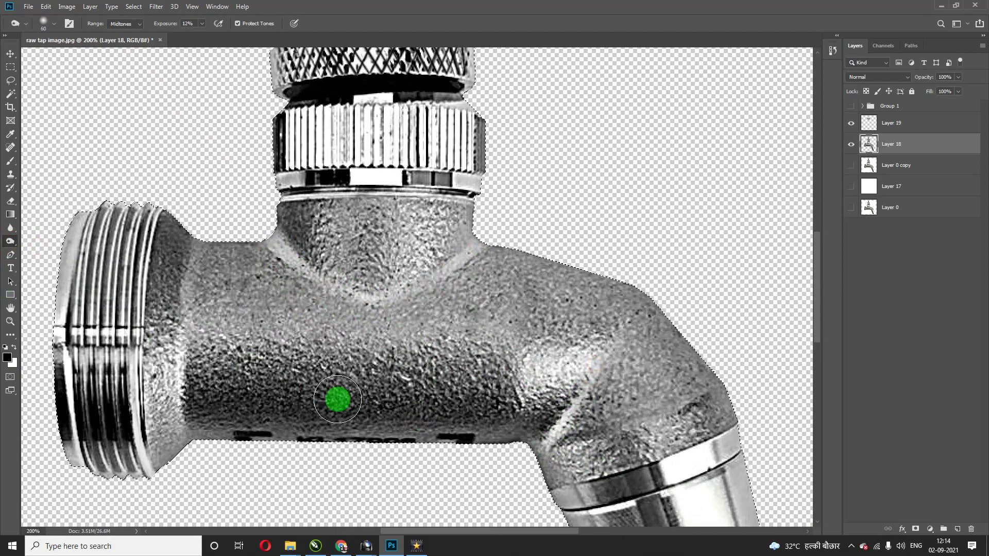
pyautogui.press('[')
pyautogui.press('[')
pyautogui.press('[')
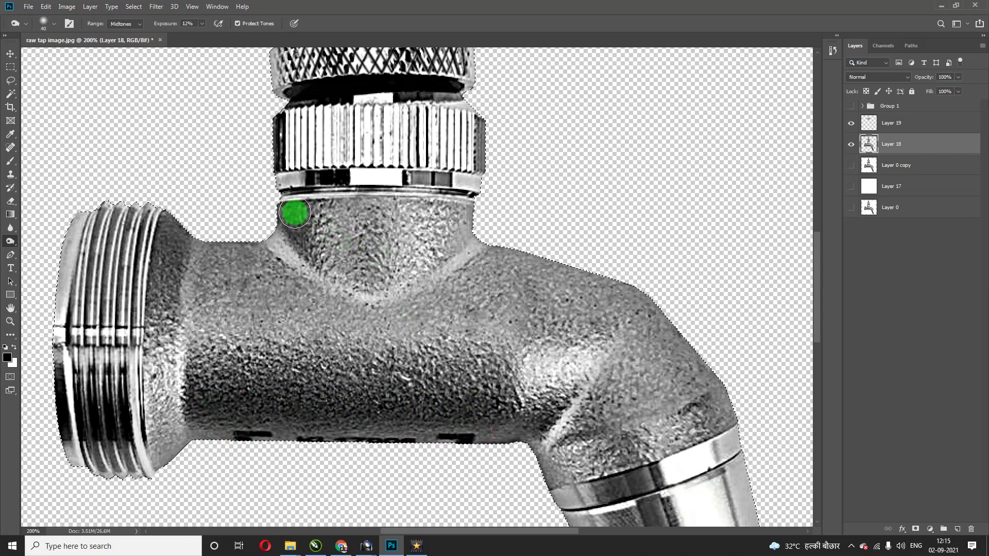
pyautogui.rightClick(10, 241)
pyautogui.click(47, 241)
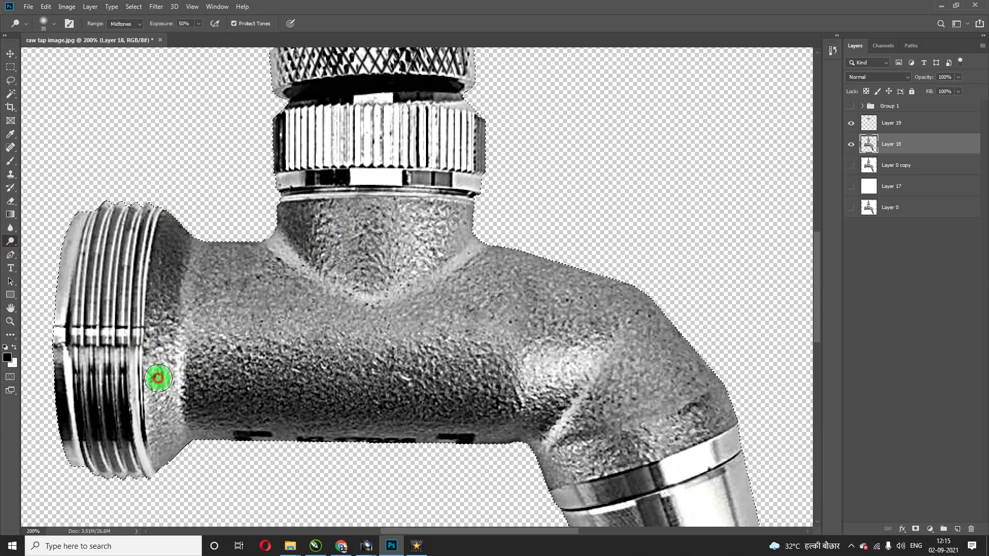
pyautogui.press('[')
pyautogui.press('[')
pyautogui.press('[')
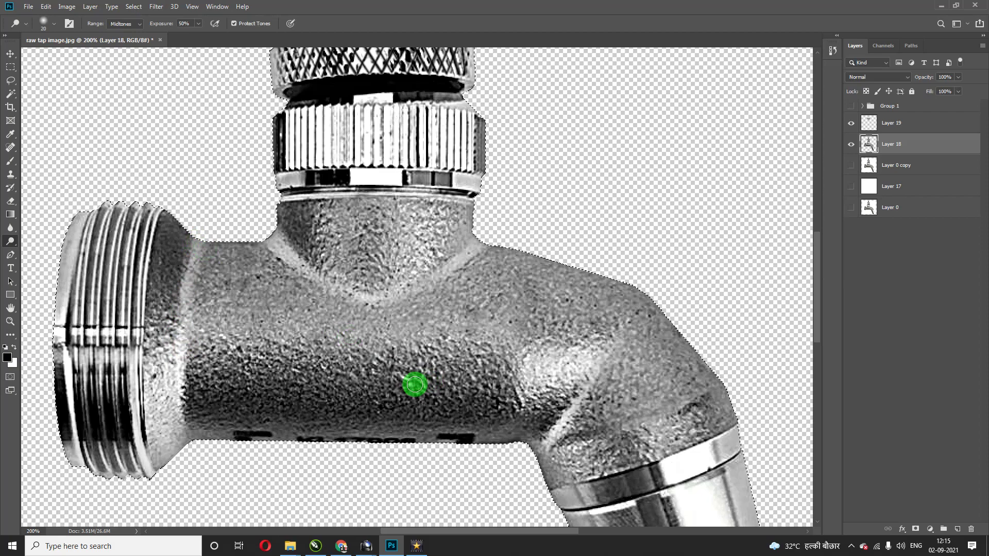
pyautogui.moveTo(411, 384); pyautogui.dragTo(354, 435)
pyautogui.moveTo(365, 317); pyautogui.dragTo(404, 276)
pyautogui.scroll(2, 402, 288)
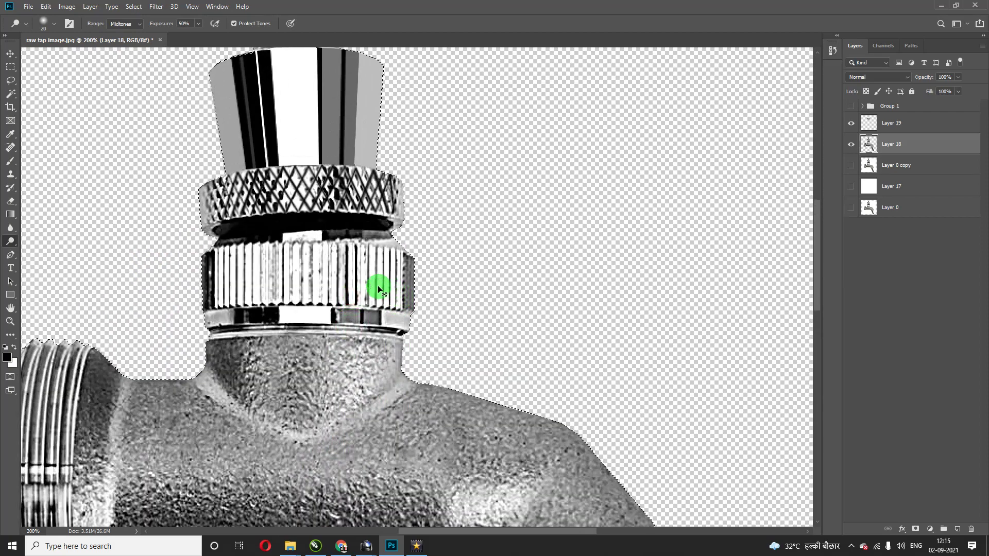
# - Stroke the first dark vertical lines down the lower fluted ring's left grooves on Layer 20
pyautogui.scroll(4, 227, 290)
pyautogui.scroll(-1, 231, 287)
pyautogui.press('p')
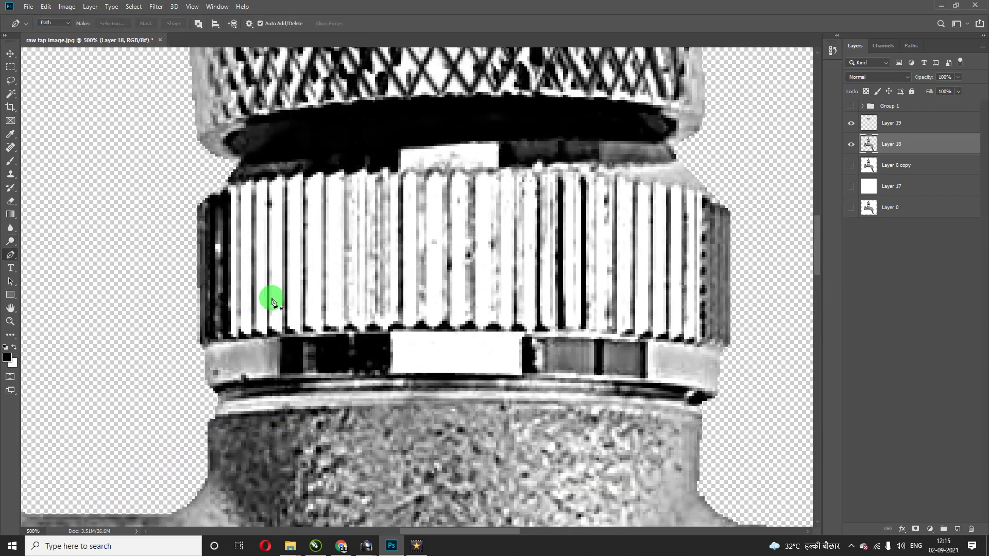
pyautogui.hotkey('alt', ']')
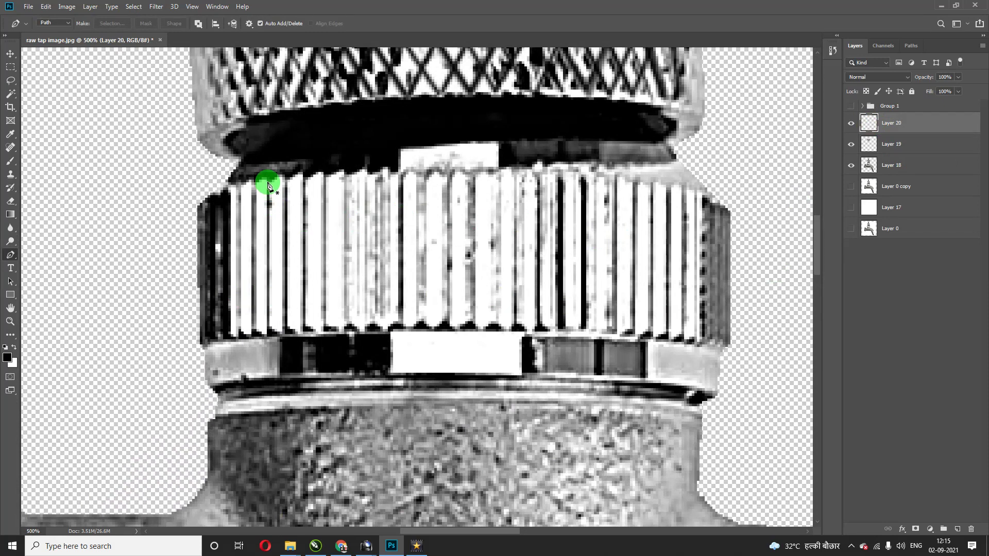
pyautogui.click(267, 334)
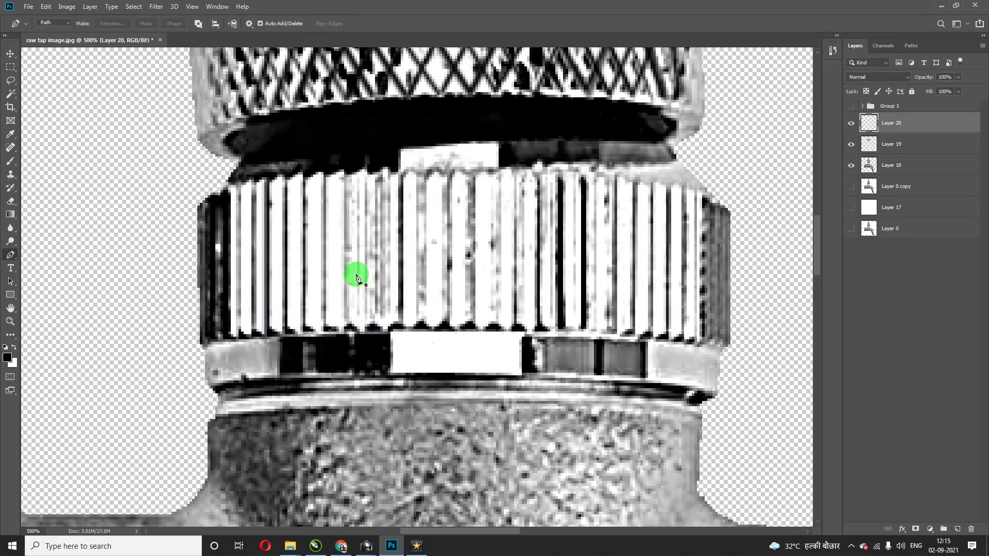
pyautogui.rightClick(314, 233)
pyautogui.click(351, 301)
pyautogui.click(563, 166)
pyautogui.rightClick(344, 262)
pyautogui.click(374, 330)
# - Stroke dark vertical brush lines down the next several grooves toward the ring's middle
pyautogui.click(560, 168)
pyautogui.click(324, 177)
pyautogui.click(326, 327)
pyautogui.rightClick(365, 238)
pyautogui.click(421, 308)
pyautogui.press('Return')
pyautogui.rightClick(347, 322)
pyautogui.click(403, 309)
pyautogui.press('Return')
pyautogui.click(364, 175)
pyautogui.click(367, 318)
pyautogui.rightClick(368, 330)
pyautogui.click(421, 326)
pyautogui.press('Return')
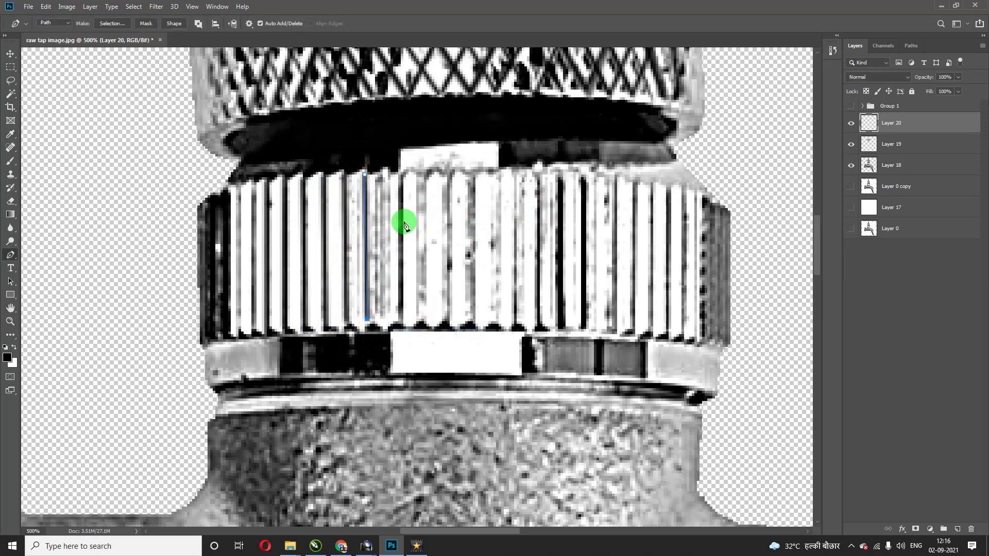
pyautogui.click(377, 322)
pyautogui.rightClick(377, 321)
pyautogui.click(450, 315)
pyautogui.press('Return')
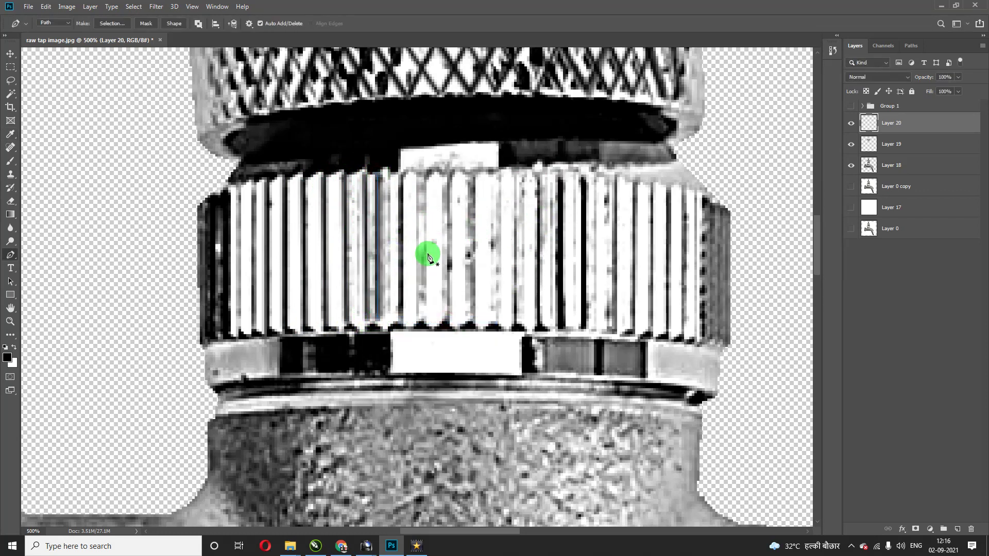
# - Continue stroking dark vertical lines along the central grooves of the fluted ring
pyautogui.click(417, 321)
pyautogui.rightClick(452, 240)
pyautogui.click(474, 304)
pyautogui.press('Return')
pyautogui.click(448, 320)
pyautogui.rightClick(473, 209)
pyautogui.click(495, 276)
pyautogui.press('Return')
pyautogui.click(470, 324)
pyautogui.rightClick(502, 237)
pyautogui.click(534, 307)
pyautogui.click(558, 170)
pyautogui.click(496, 175)
pyautogui.click(496, 318)
pyautogui.rightClick(515, 259)
pyautogui.click(536, 329)
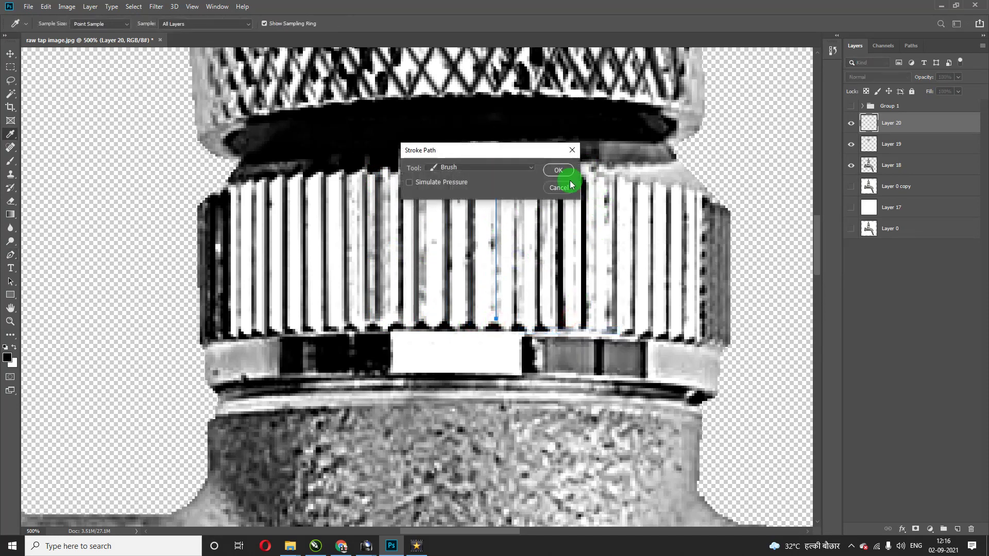
pyautogui.click(570, 182)
pyautogui.click(514, 171)
pyautogui.click(514, 321)
pyautogui.rightClick(536, 252)
pyautogui.click(573, 325)
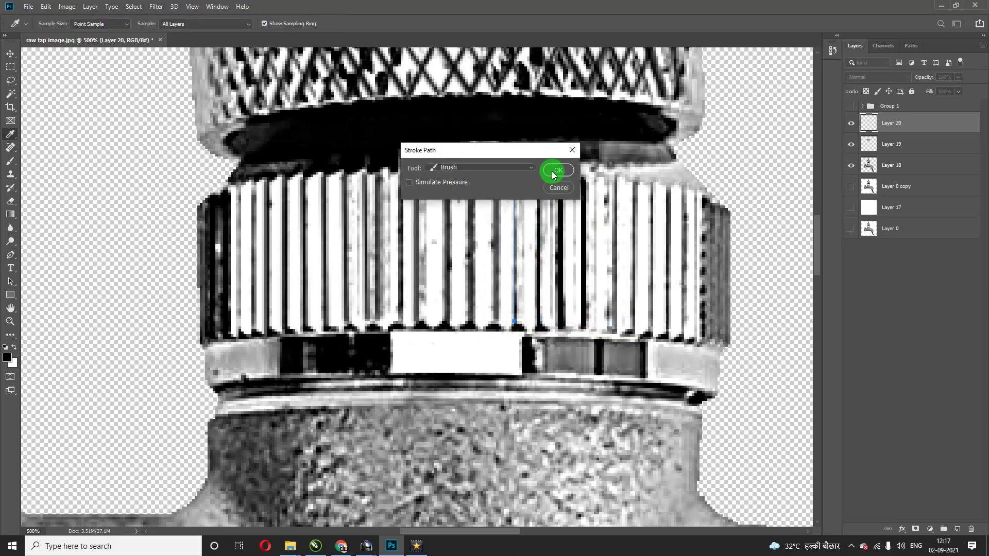
pyautogui.click(554, 178)
# - Stroke dark vertical lines along the remaining right-side grooves up to the last flute
pyautogui.rightClick(558, 265)
pyautogui.click(577, 334)
pyautogui.click(559, 170)
pyautogui.click(614, 177)
pyautogui.click(614, 330)
pyautogui.rightClick(618, 264)
pyautogui.click(666, 335)
pyautogui.press('Return')
pyautogui.click(652, 183)
pyautogui.click(653, 329)
pyautogui.rightClick(661, 304)
pyautogui.click(690, 334)
pyautogui.press('Return')
pyautogui.click(683, 336)
pyautogui.click(685, 189)
pyautogui.rightClick(688, 221)
pyautogui.click(731, 287)
pyautogui.press('Return')
pyautogui.click(703, 339)
pyautogui.click(707, 209)
pyautogui.rightClick(665, 284)
pyautogui.click(684, 335)
pyautogui.press('Return')
# - Paint white brush strokes over the dark ridge streaks on the collar's left part
pyautogui.press('b')
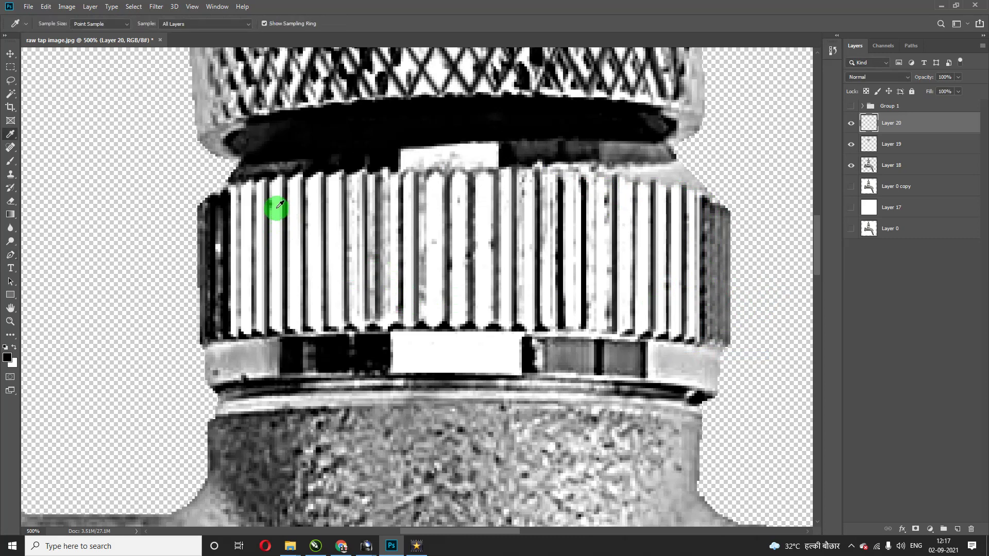
pyautogui.hotkey('alt', '[')
pyautogui.hotkey('alt', '[')
pyautogui.press('x')
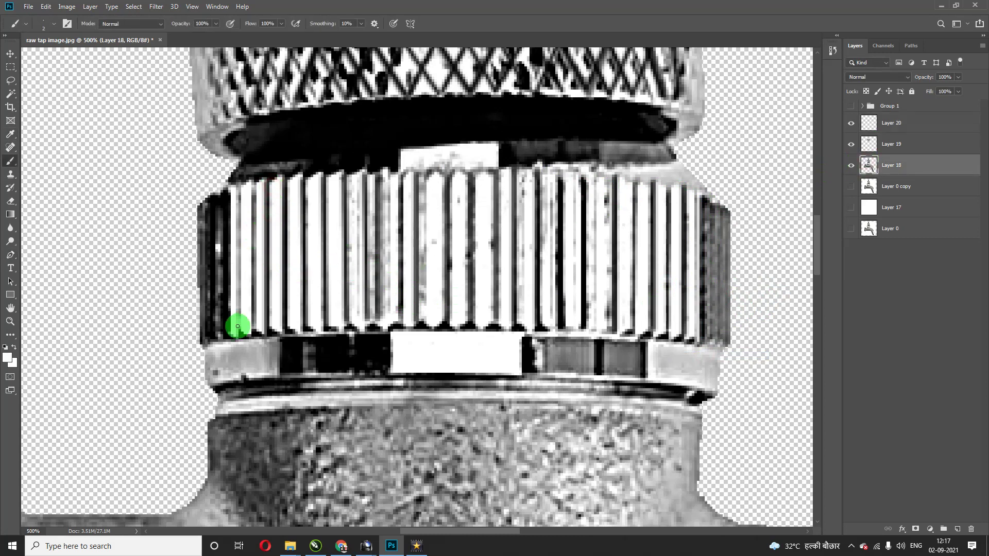
pyautogui.keyDown('shift'); pyautogui.click(236, 188); pyautogui.keyUp('shift')
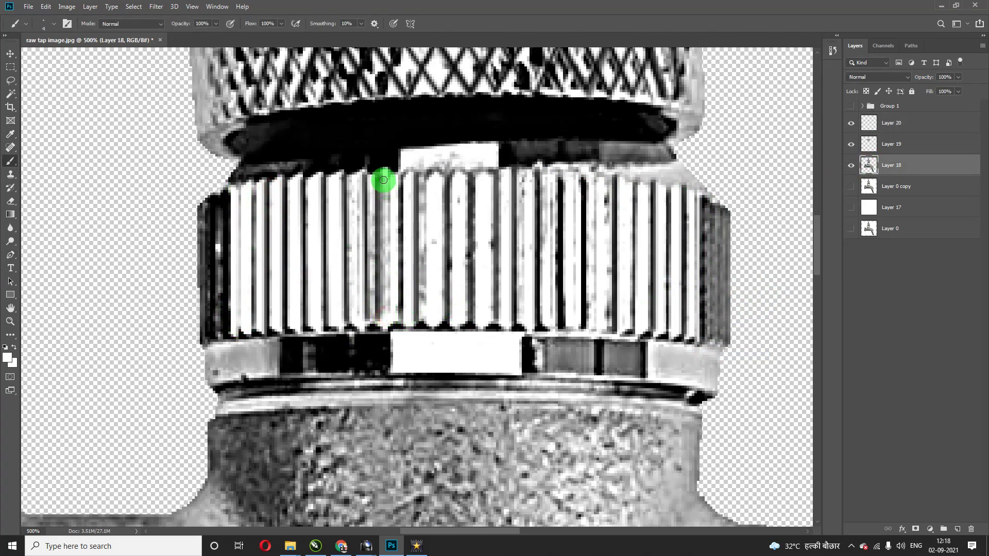
pyautogui.keyDown('shift'); pyautogui.click(383, 180); pyautogui.keyUp('shift')
pyautogui.click(353, 315)
pyautogui.keyDown('shift'); pyautogui.click(358, 187); pyautogui.keyUp('shift')
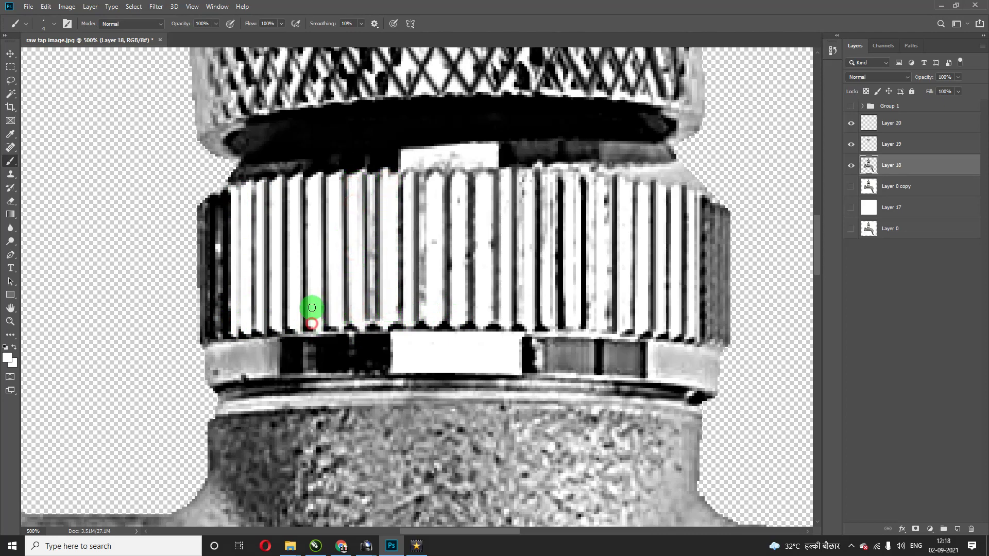
pyautogui.keyDown('shift'); pyautogui.click(423, 182); pyautogui.keyUp('shift')
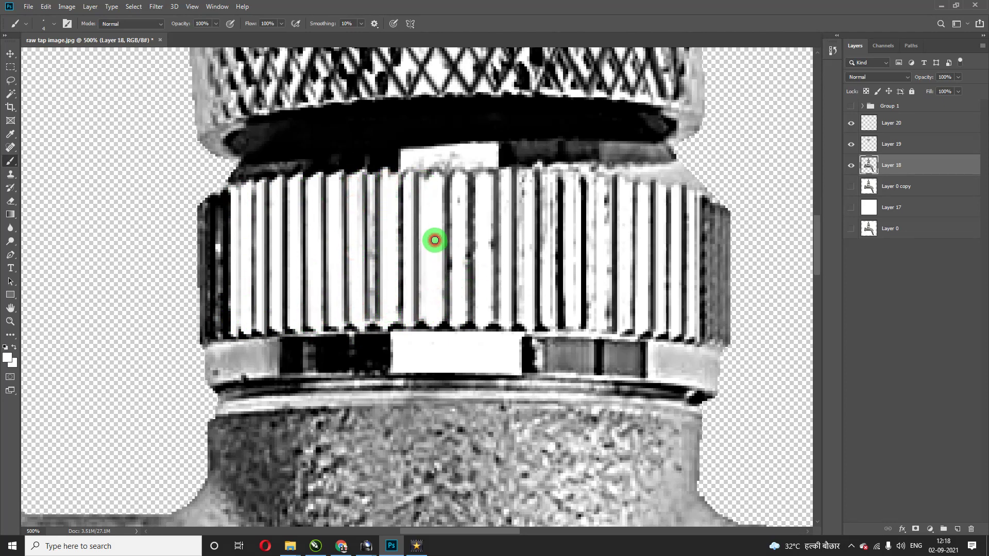
pyautogui.keyDown('shift'); pyautogui.click(372, 174); pyautogui.keyUp('shift')
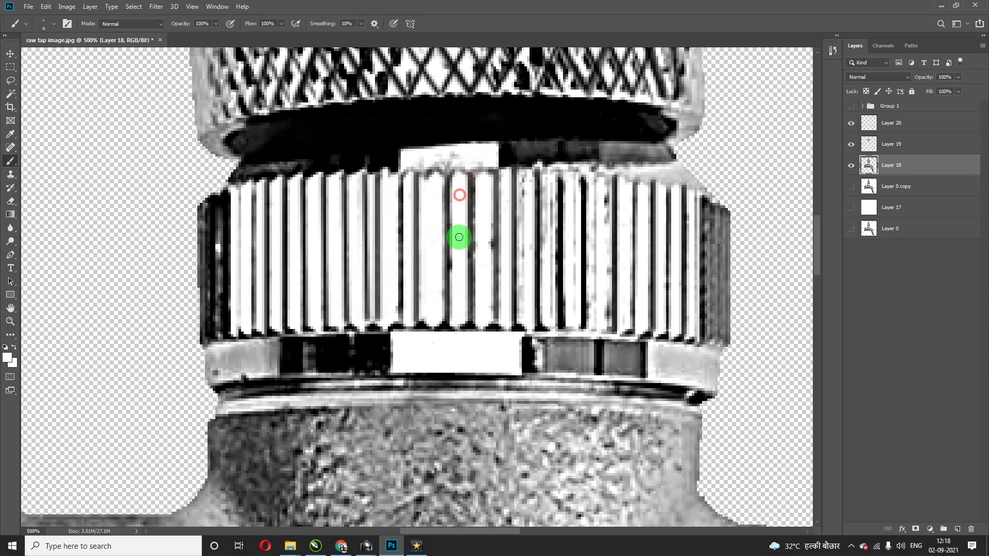
# - Whiten the faint grey ridge stripes across the collar's right side
pyautogui.moveTo(460, 267); pyautogui.dragTo(458, 314)
pyautogui.keyDown('shift'); pyautogui.click(523, 177); pyautogui.keyUp('shift')
pyautogui.moveTo(550, 322)
pyautogui.mouseDown()
pyautogui.moveTo(549, 175)
pyautogui.moveTo(603, 320)
pyautogui.mouseUp()
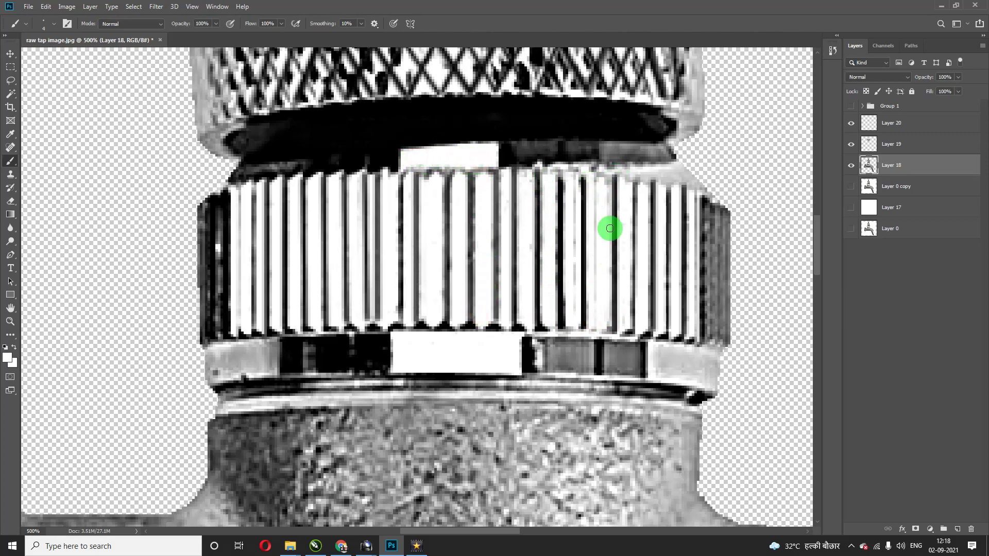
pyautogui.moveTo(571, 178); pyautogui.dragTo(567, 247)
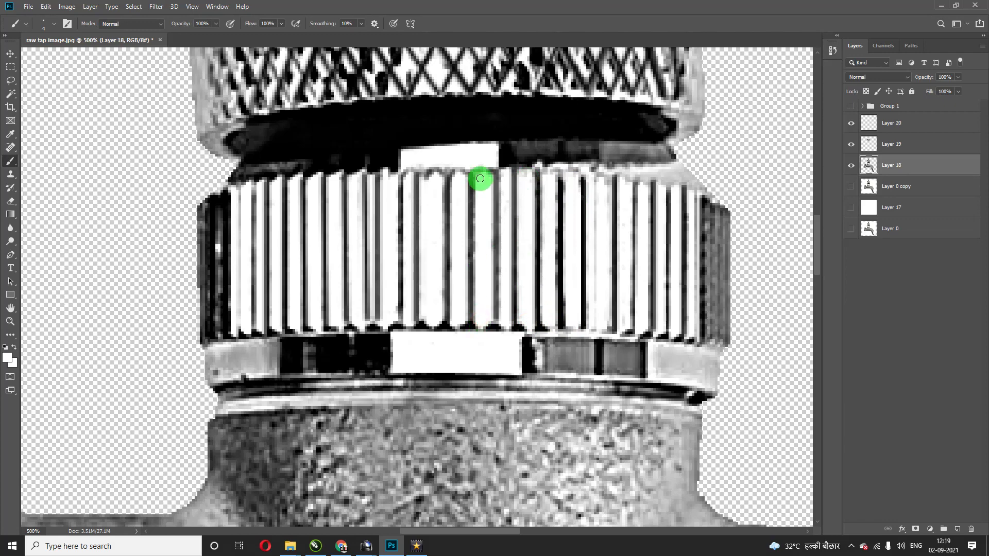
pyautogui.moveTo(577, 310); pyautogui.dragTo(524, 231)
pyautogui.moveTo(443, 252); pyautogui.dragTo(616, 285)
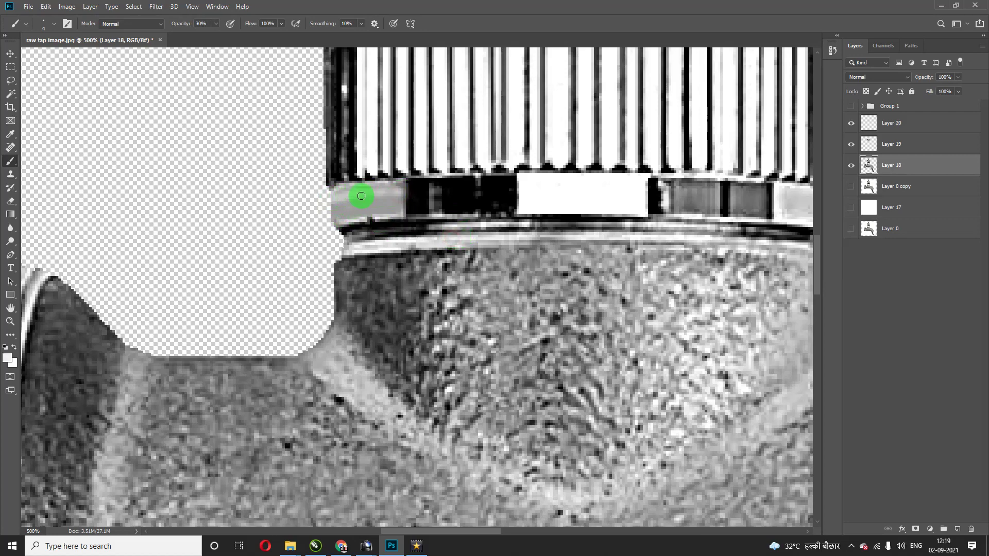
# - Zoom out to the whole tap and bring the spout into view
pyautogui.hotkey('ctrl', '0')
pyautogui.press('v')
pyautogui.scroll(3, 585, 486)
pyautogui.scroll(3, 585, 486)
pyautogui.moveTo(532, 326); pyautogui.dragTo(354, 221)
pyautogui.press('p')
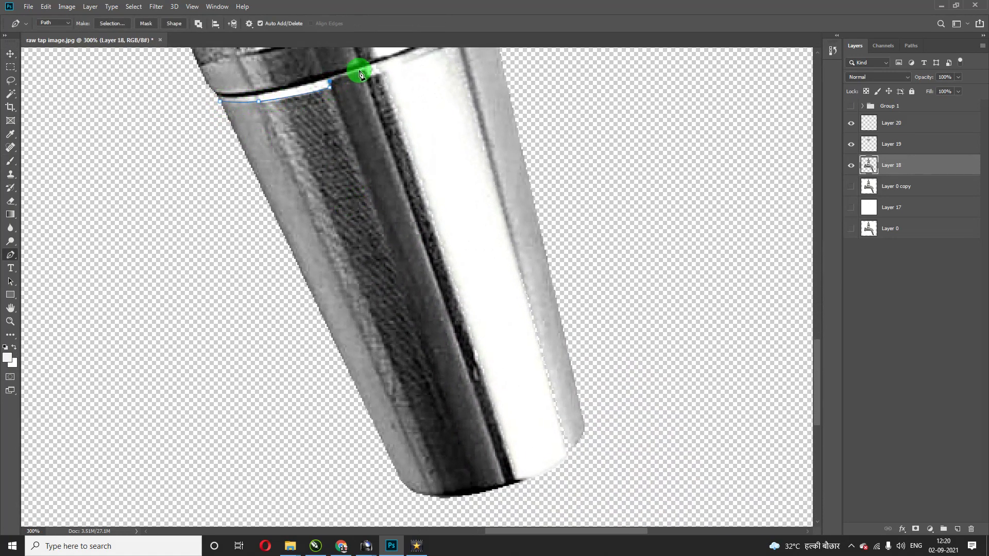
# - Close the path around the spout's left side, load it as a selection, and add Layer 21
pyautogui.click(400, 506)
pyautogui.click(217, 105)
pyautogui.hotkey('ctrl', 'Return')
pyautogui.hotkey('ctrl', 'shift', 'alt', 'n')
pyautogui.click(872, 176)
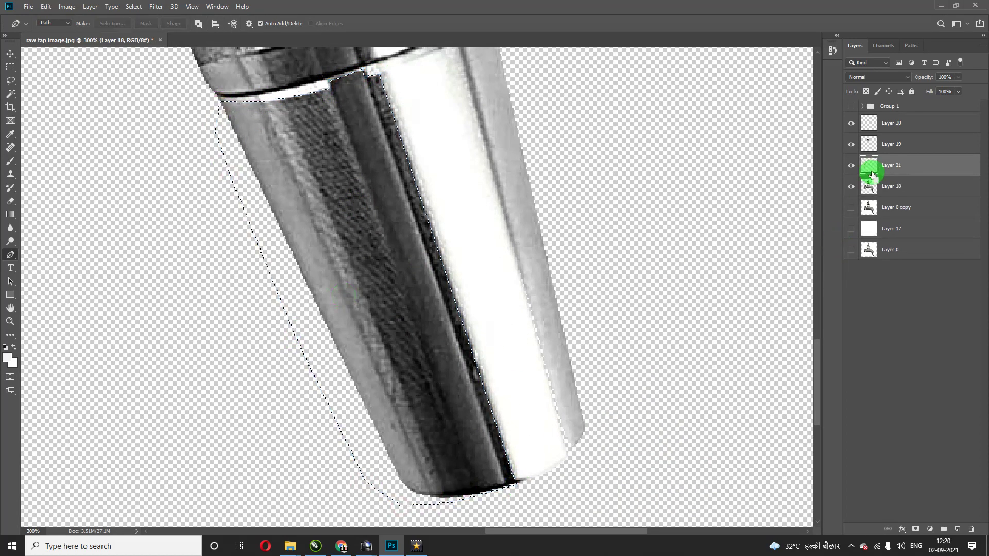
# - Brush grey then black shading along the spout's left side at 30–53% opacity, then deselect
pyautogui.hotkey('ctrl', '-')
pyautogui.press('b')
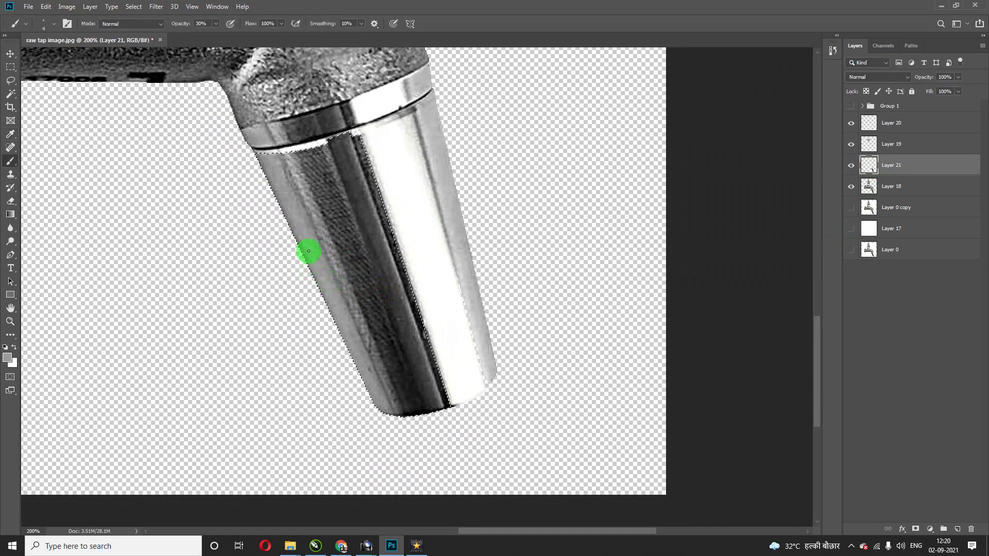
pyautogui.moveTo(309, 251)
pyautogui.mouseDown()
pyautogui.moveTo(294, 236)
pyautogui.moveTo(326, 316)
pyautogui.moveTo(276, 181)
pyautogui.mouseUp()
pyautogui.click(216, 23)
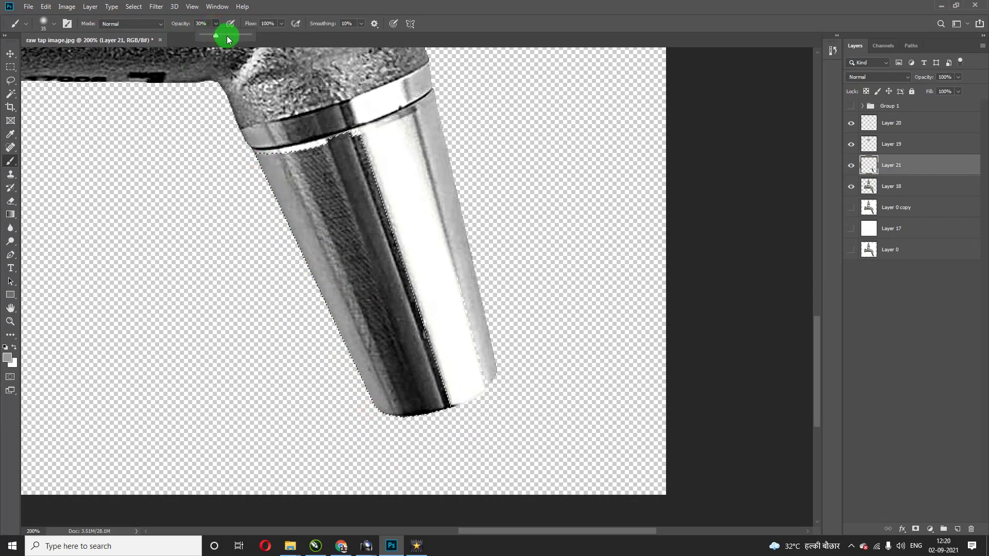
pyautogui.write('53')
pyautogui.press('d')
pyautogui.moveTo(313, 156)
pyautogui.mouseDown()
pyautogui.moveTo(357, 281)
pyautogui.moveTo(431, 424)
pyautogui.moveTo(442, 403)
pyautogui.moveTo(346, 160)
pyautogui.moveTo(409, 420)
pyautogui.moveTo(287, 154)
pyautogui.moveTo(406, 422)
pyautogui.moveTo(296, 170)
pyautogui.mouseUp()
pyautogui.hotkey('ctrl', 'd')
pyautogui.press('p')
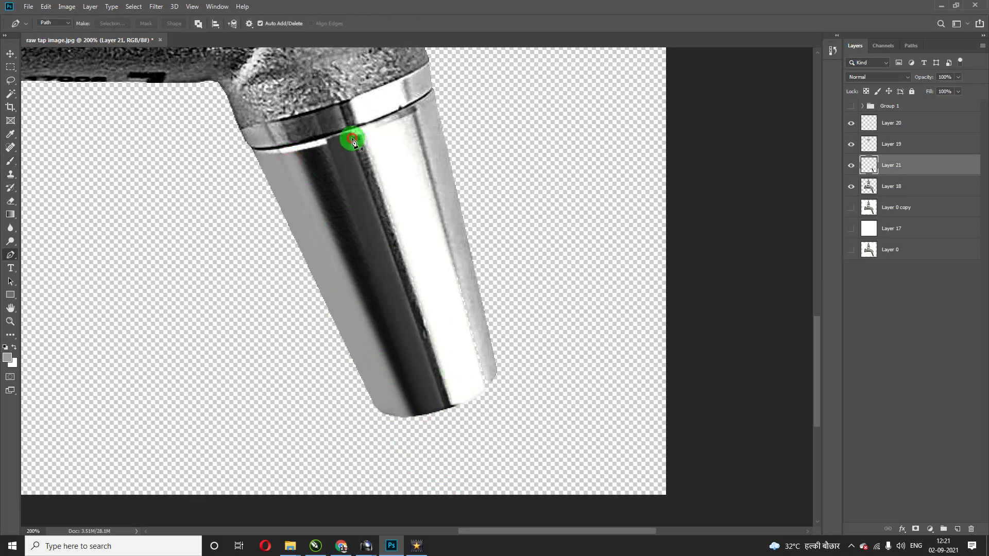
pyautogui.hotkey('ctrl', 'Return')
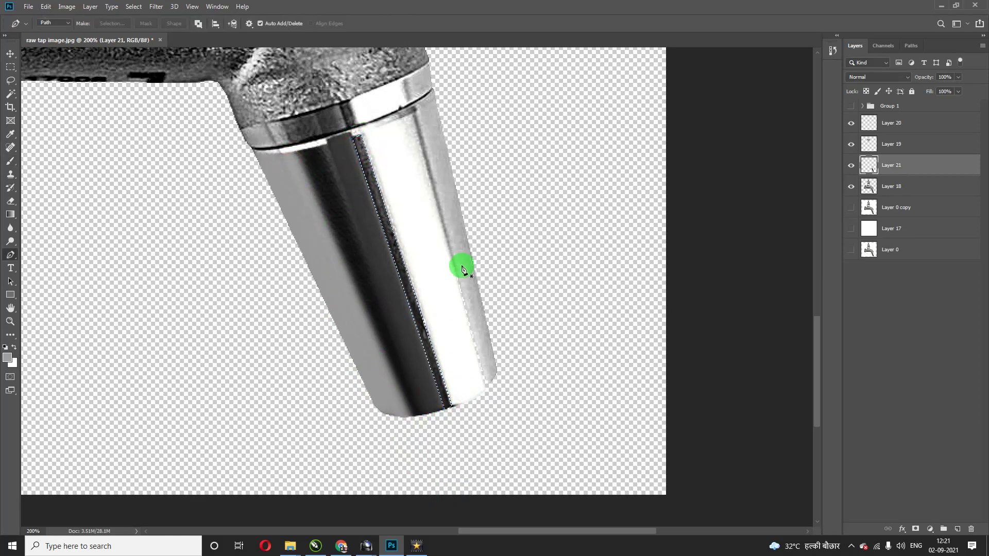
# - Trace the spout's bright face down to its tip and fill the selection flat white
pyautogui.press('d')
pyautogui.click(453, 411)
pyautogui.click(481, 401)
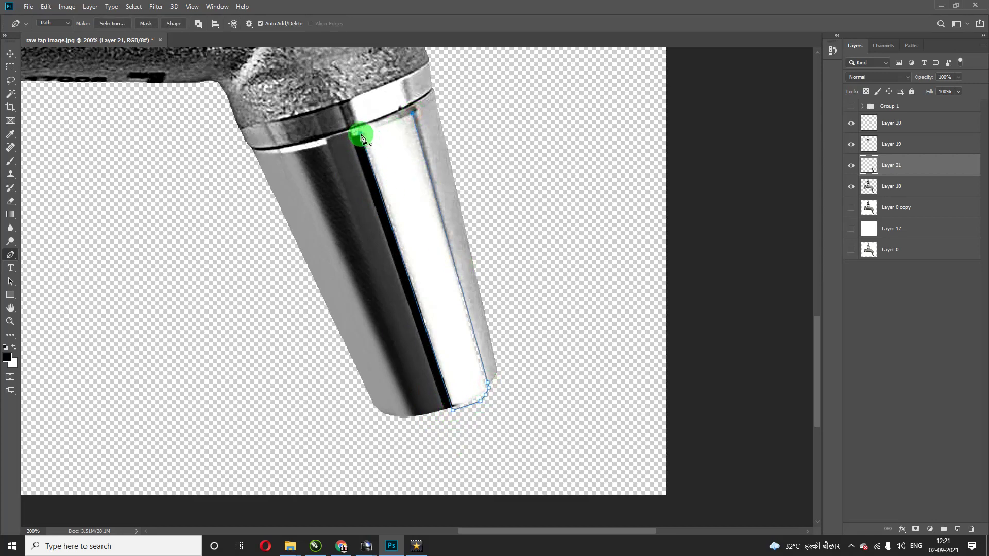
pyautogui.hotkey('ctrl', 'Return')
pyautogui.press('x')
pyautogui.hotkey('alt', 'BackSpace')
pyautogui.hotkey('ctrl', 'd')
pyautogui.press('v')
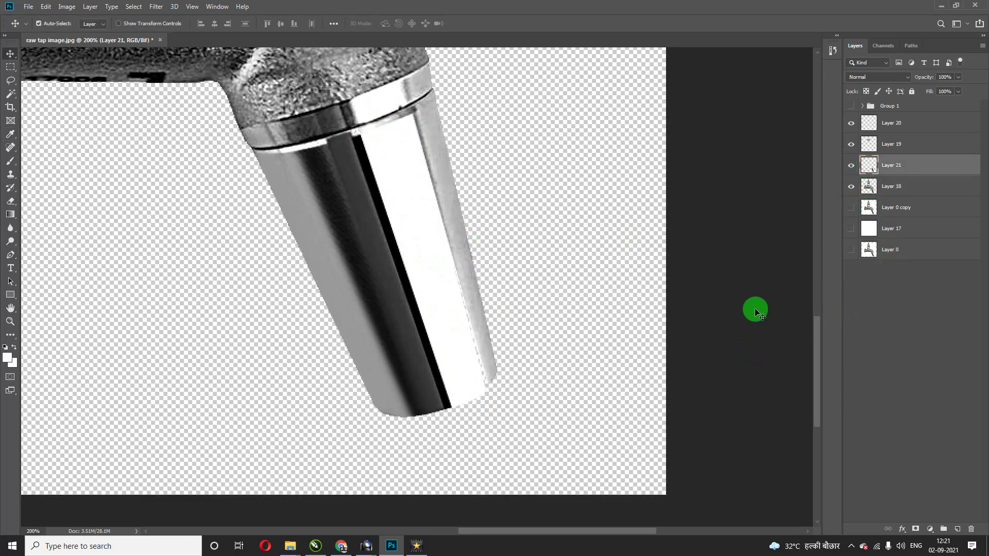
# - Trace a path along the spout's narrow right edge strip
pyautogui.press('p')
pyautogui.click(416, 120)
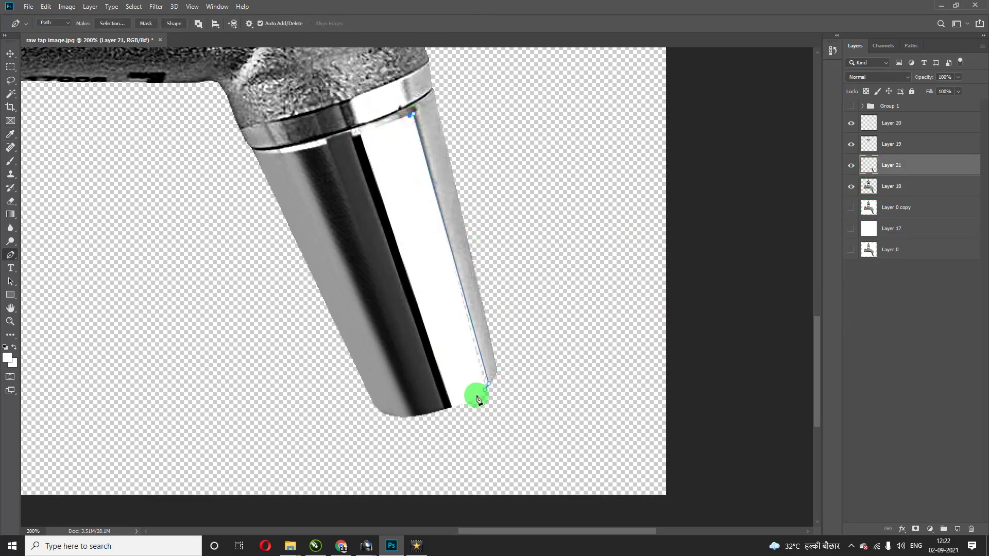
pyautogui.hotkey('ctrl', 'Return')
pyautogui.hotkey('ctrl', 'd')
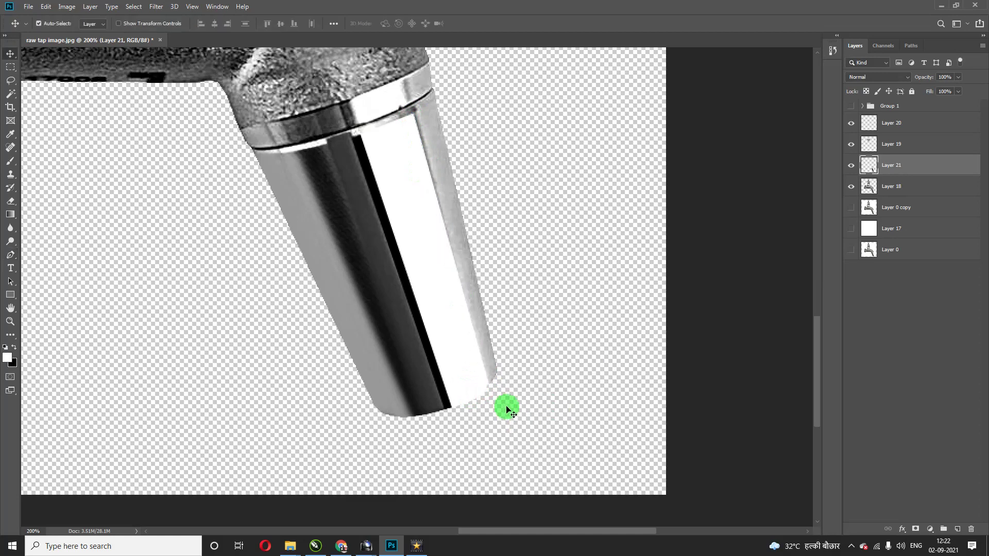
pyautogui.click(488, 390)
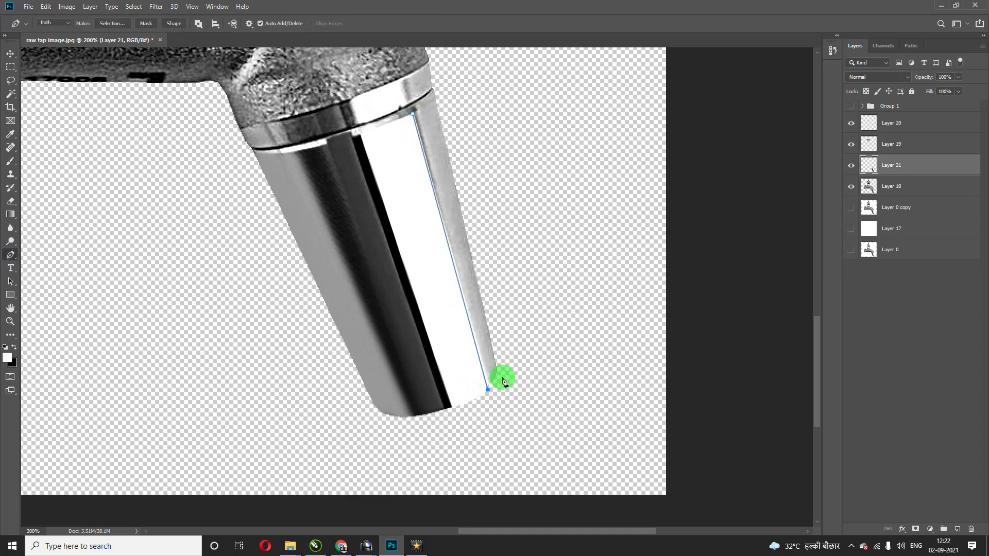
pyautogui.scroll(3, 494, 387)
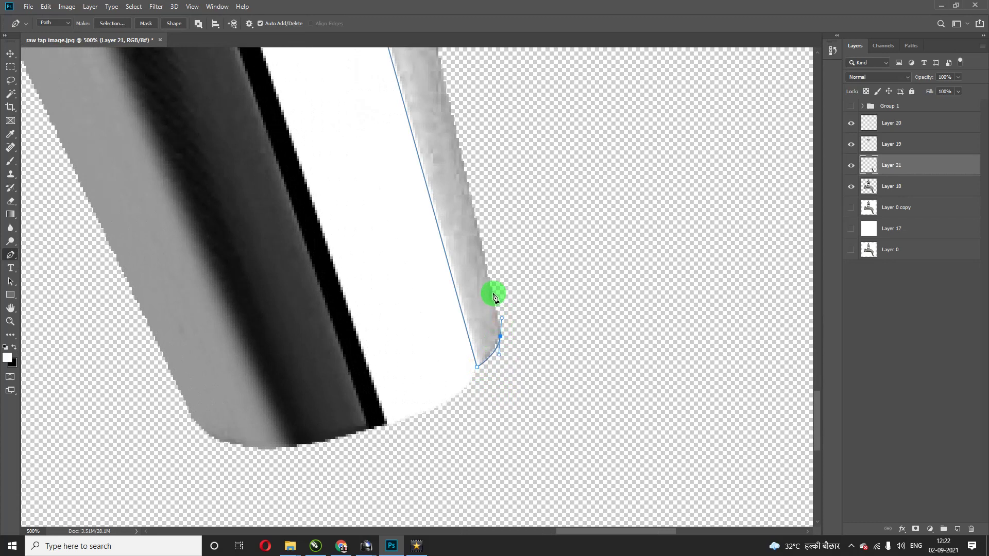
pyautogui.scroll(3, 535, 400)
pyautogui.scroll(3, 450, 103)
pyautogui.click(472, 164)
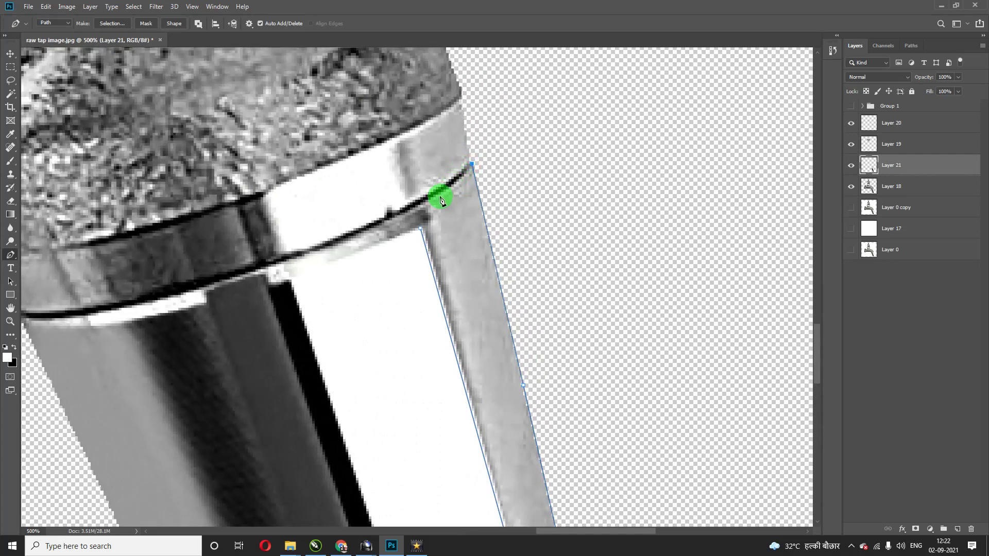
# - Load the right-edge path as a selection on new Layer 22 and sample a grey from the spout
pyautogui.hotkey('ctrl', 'Return')
pyautogui.hotkey('ctrl', 'shift', 'alt', 'n')
pyautogui.press('i')
pyautogui.click(464, 247)
pyautogui.hotkey('ctrl', '0')
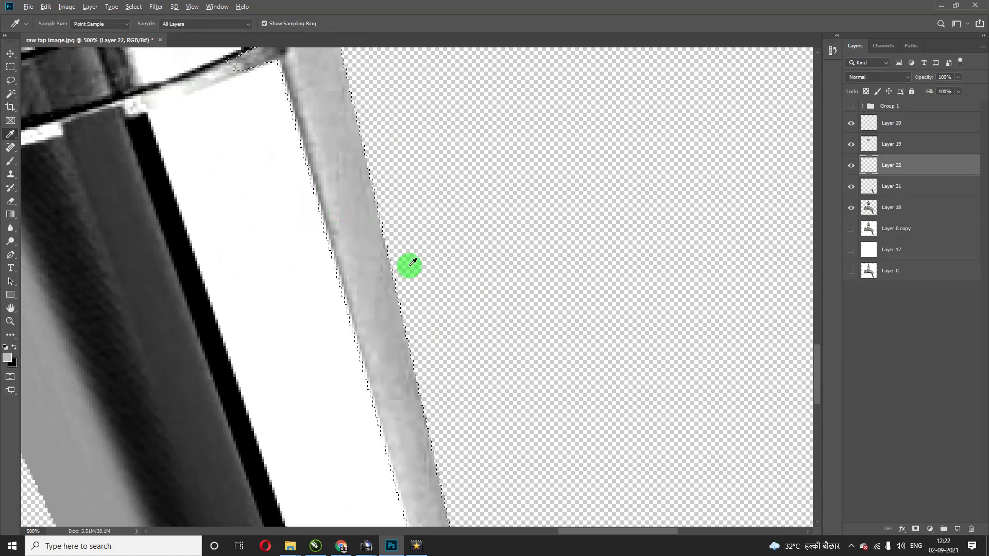
# - Shade the spout's right edge strip from white to grey
pyautogui.press('v')
pyautogui.hotkey('ctrl', '1')
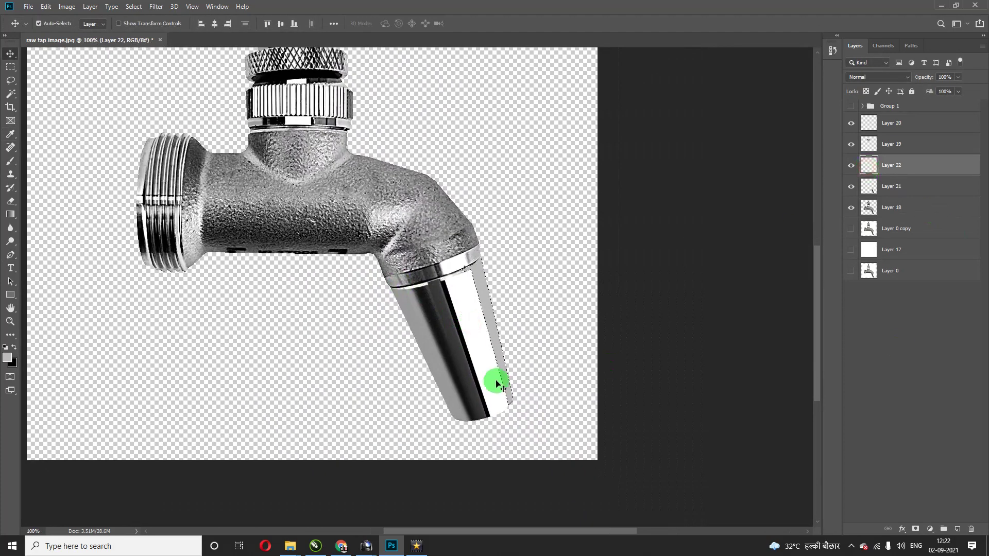
pyautogui.hotkey('ctrl', '+')
pyautogui.press('b')
pyautogui.moveTo(403, 146)
pyautogui.mouseDown()
pyautogui.moveTo(459, 362)
pyautogui.moveTo(407, 147)
pyautogui.mouseUp()
pyautogui.hotkey('ctrl', 'd')
# - Darken the spout's shading strip on Layer 21
pyautogui.press('v')
pyautogui.click(869, 186)
pyautogui.keyDown('ctrl'); pyautogui.click(869, 186); pyautogui.keyUp('ctrl')
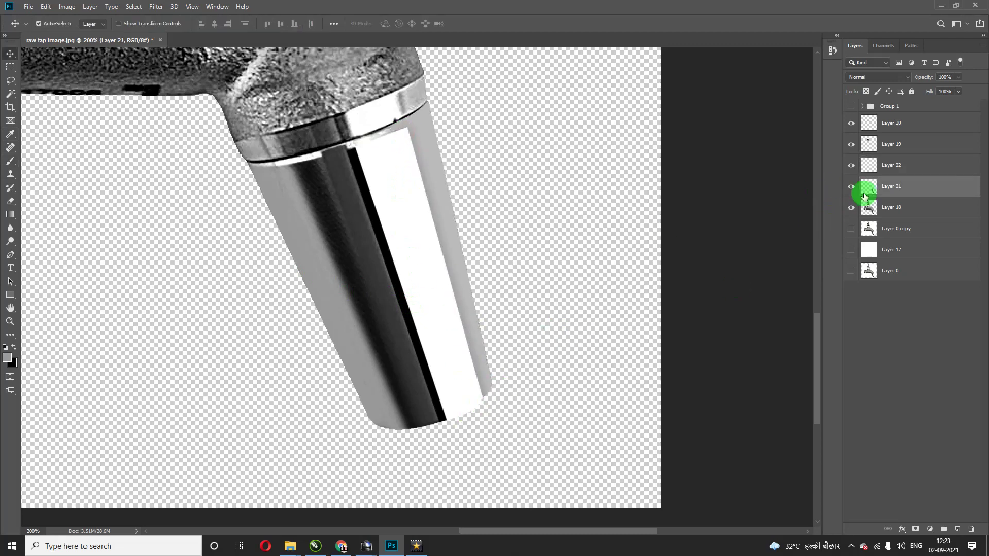
pyautogui.press('b')
pyautogui.moveTo(487, 399); pyautogui.dragTo(412, 139)
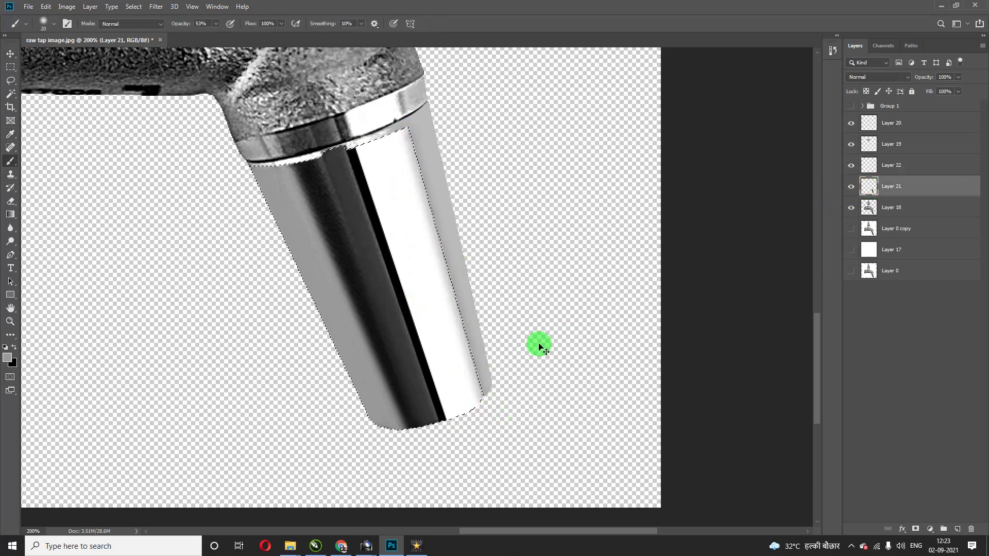
pyautogui.press('v')
pyautogui.hotkey('ctrl', '-')
pyautogui.keyDown('ctrl'); pyautogui.click(414, 373); pyautogui.keyUp('ctrl')
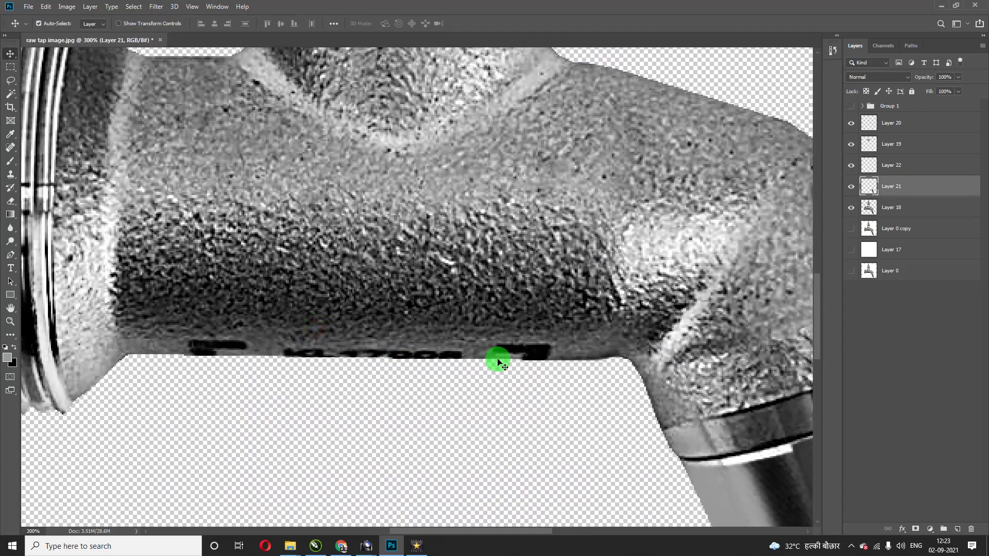
pyautogui.hotkey('ctrl', '0')
# - Group retouch Layers 18–22 and compare the tap with and without retouching
pyautogui.click(891, 207)
pyautogui.keyDown('shift'); pyautogui.click(892, 123); pyautogui.keyUp('shift')
pyautogui.hotkey('ctrl', 'g')
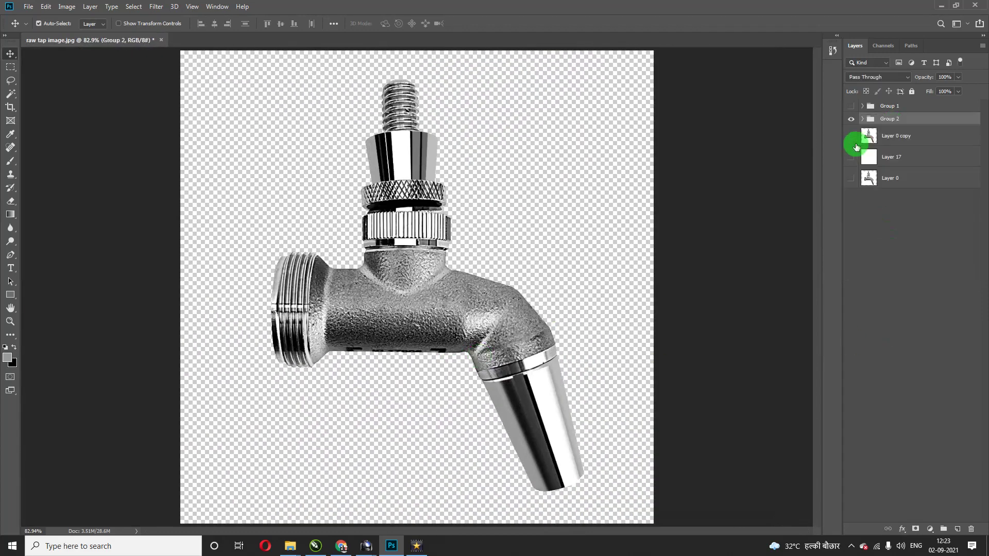
pyautogui.click(852, 136)
pyautogui.click(852, 118)
pyautogui.click(851, 157)
# - Show the white Layer 17 and merge it with Layer 0 copy
pyautogui.click(886, 157)
pyautogui.hotkey('ctrl', 'e')
pyautogui.click(851, 119)
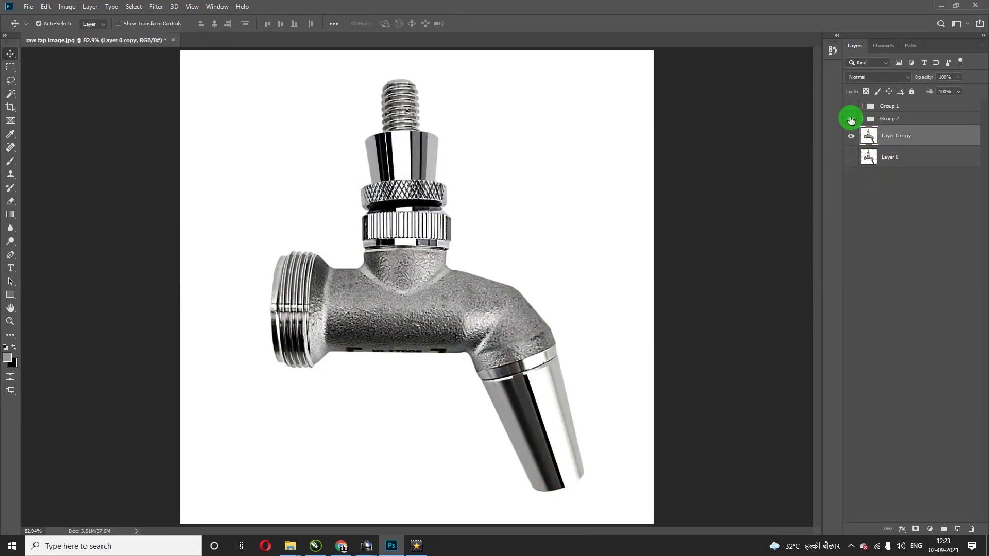
pyautogui.click(851, 120)
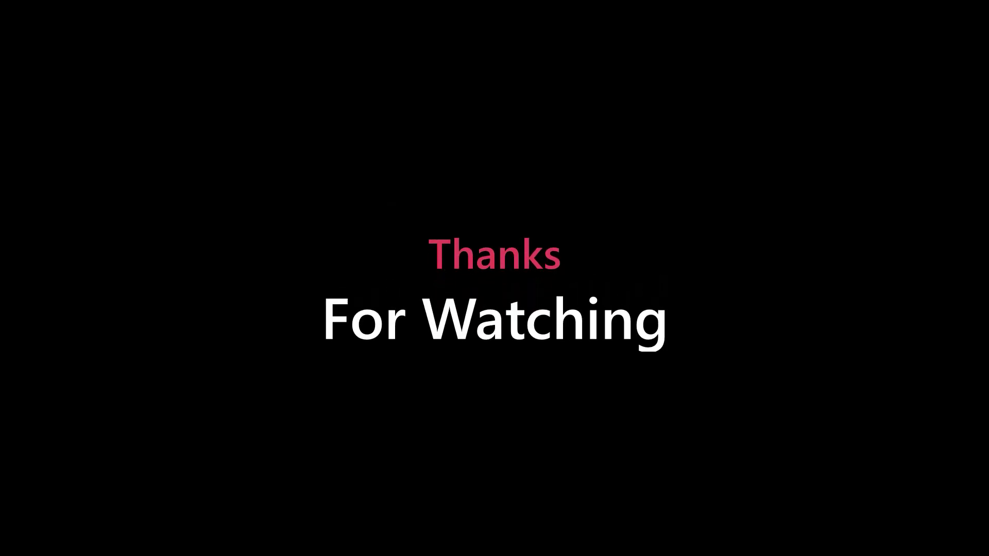